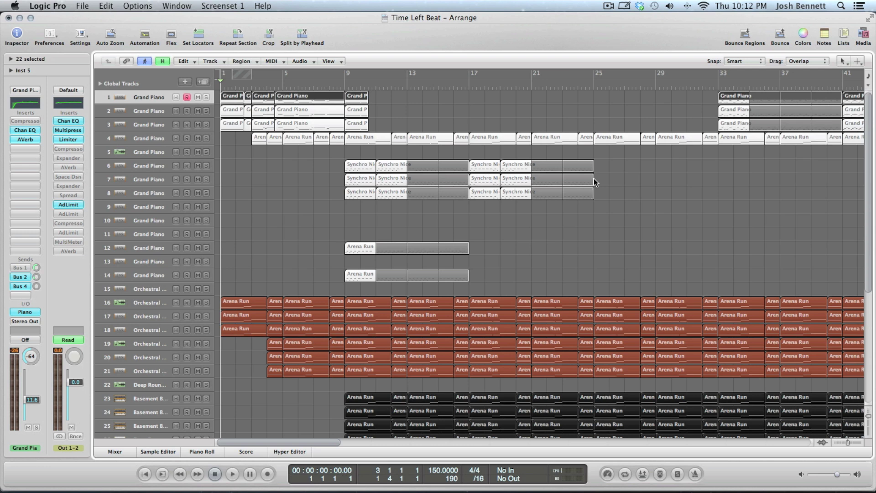
# Step: Turn on solo mode and make the tracks taller in the current arrangement
pyautogui.scroll(-5, 735, 196)
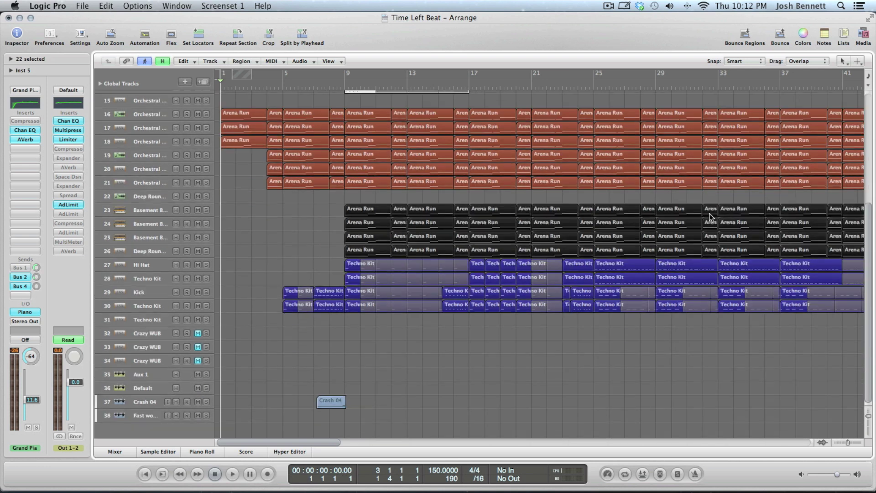
pyautogui.scroll(4, 698, 217)
pyautogui.scroll(2, 686, 220)
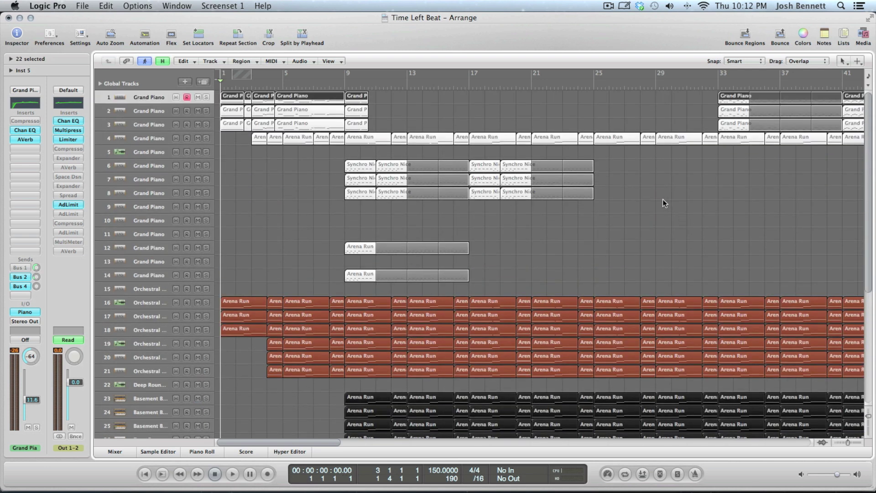
pyautogui.scroll(-6, 658, 206)
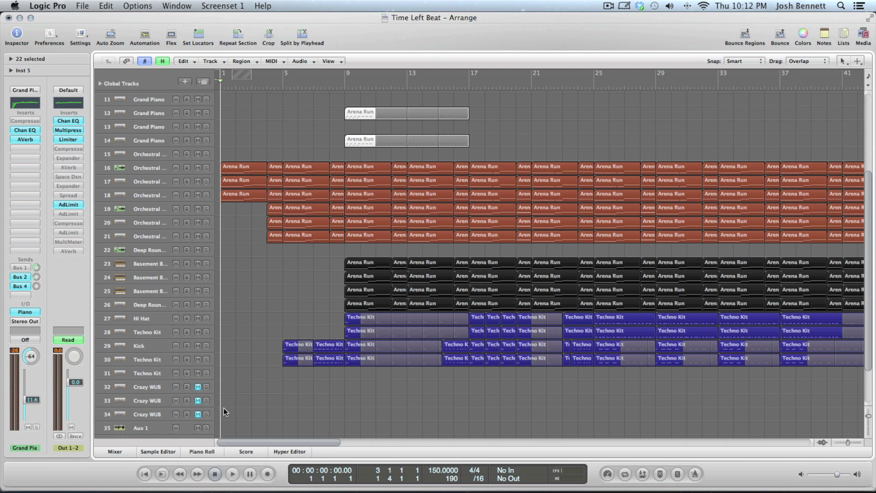
pyautogui.scroll(6, 230, 409)
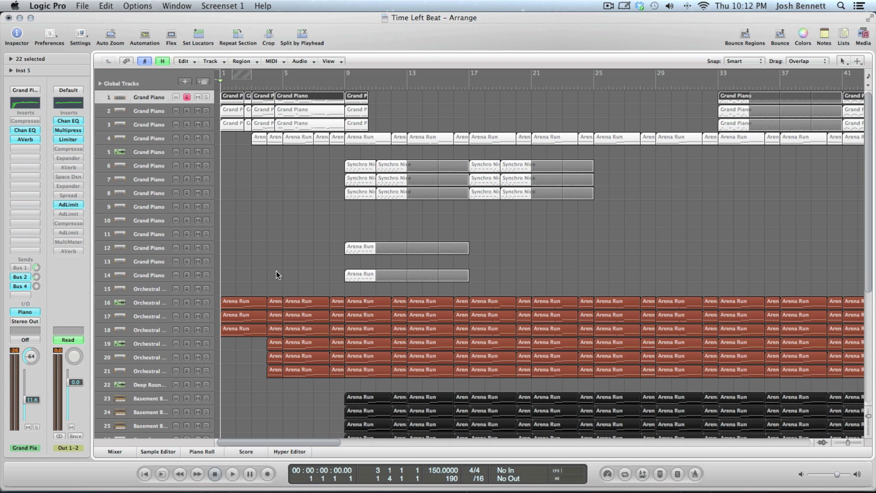
pyautogui.hotkey('ctrl', 's')
pyautogui.press('super+Down')
pyautogui.press('w')
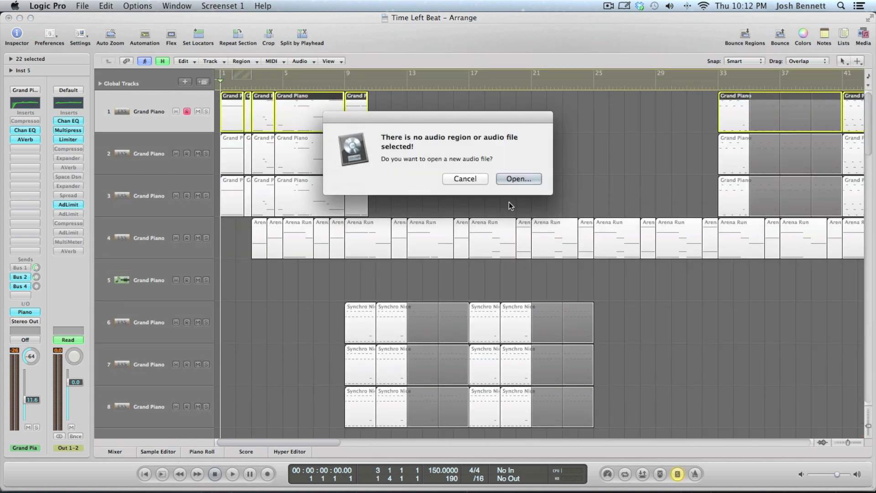
# Step: Dismiss the no-audio-region message and deselect the Grand Piano regions
pyautogui.click(468, 179)
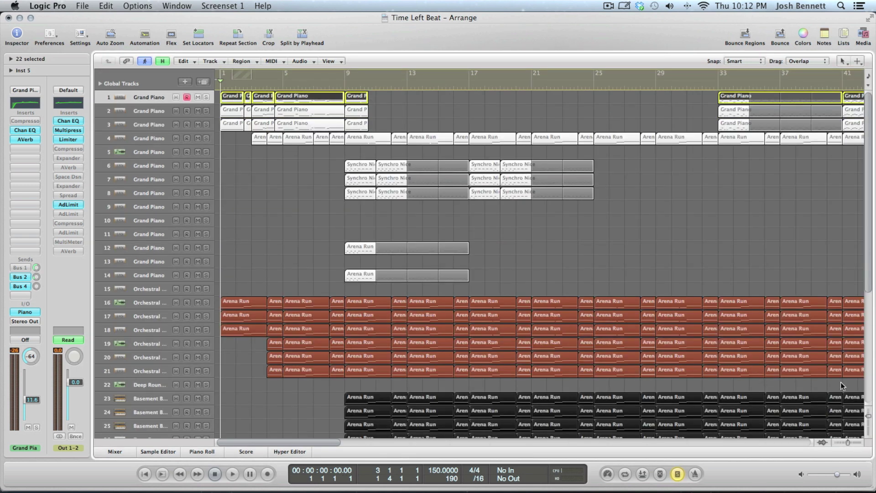
pyautogui.click(648, 194)
pyautogui.scroll(-5, 365, 256)
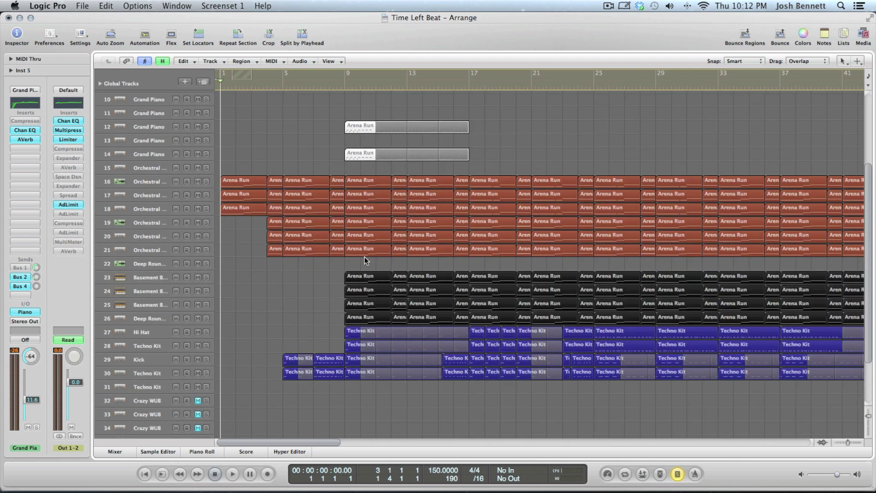
pyautogui.scroll(5, 505, 375)
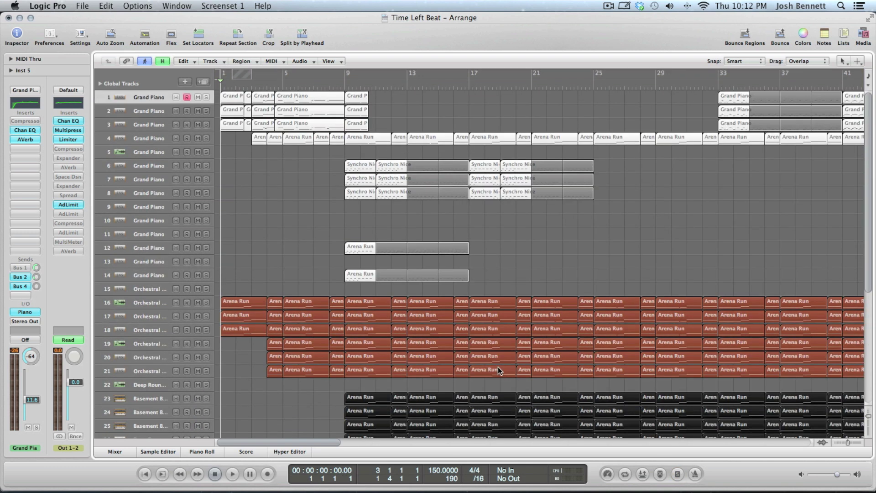
pyautogui.moveTo(270, 444); pyautogui.dragTo(808, 490)
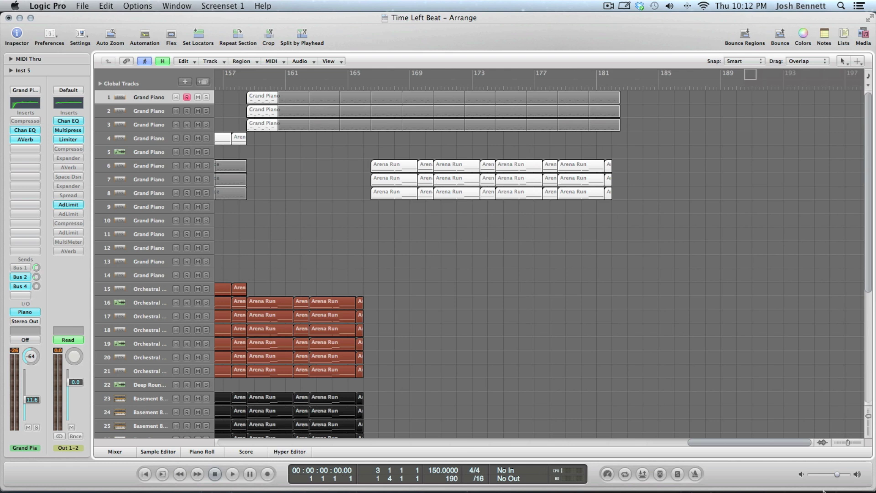
pyautogui.moveTo(772, 442); pyautogui.dragTo(208, 415)
pyautogui.scroll(-7, 319, 346)
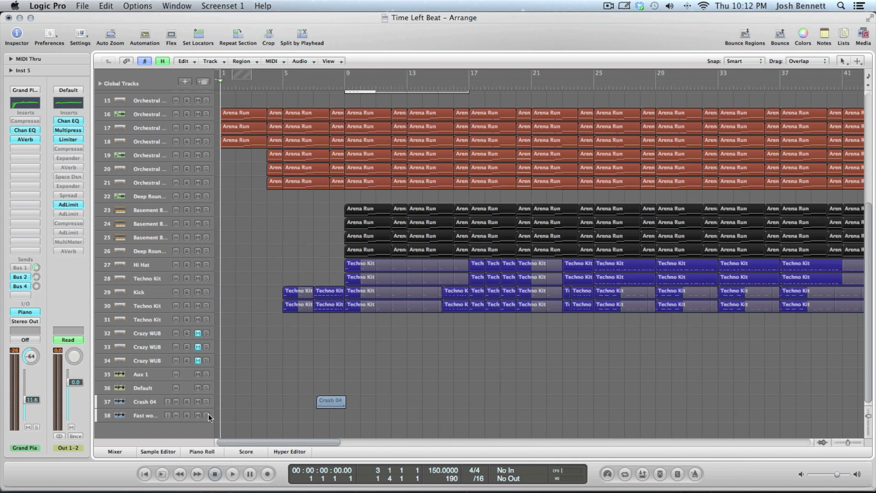
pyautogui.scroll(7, 289, 324)
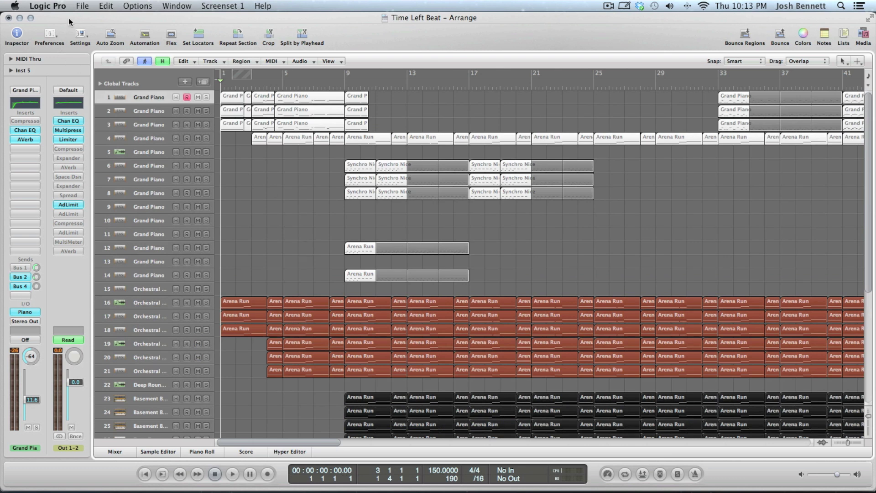
# Step: Start a new project from the File menu while keeping the current project open
pyautogui.click(82, 6)
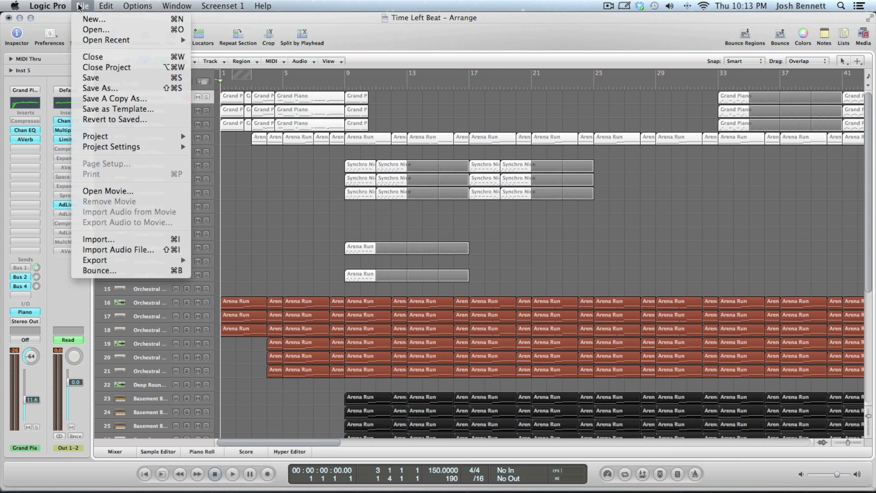
pyautogui.click(111, 19)
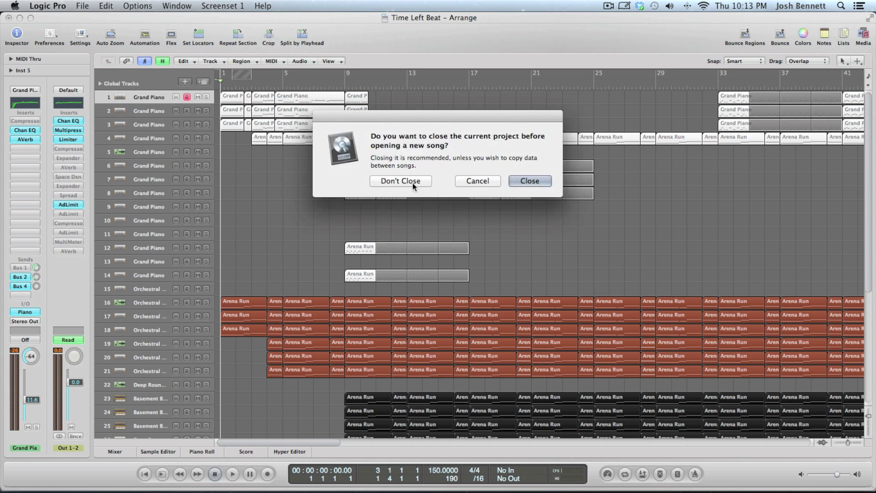
pyautogui.click(413, 182)
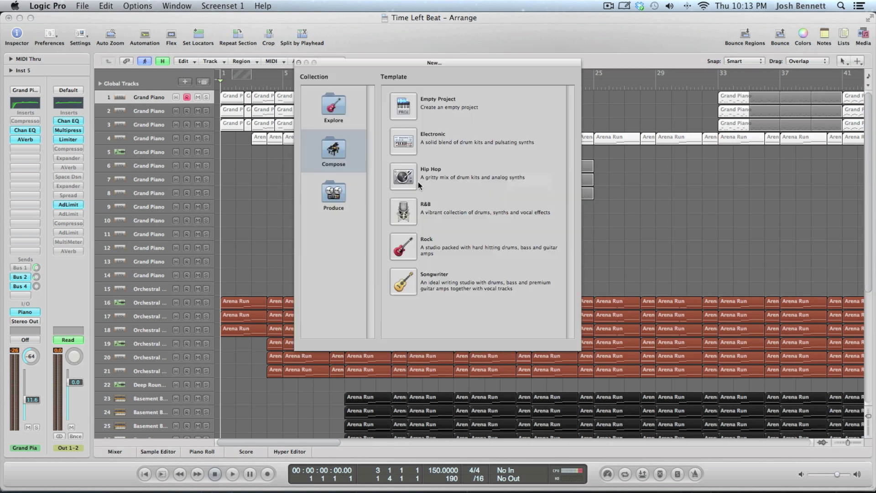
# Step: Browse the Explore, Compose and Produce templates, then create the project from Hip Hop
pyautogui.click(347, 114)
pyautogui.click(339, 151)
pyautogui.click(334, 194)
pyautogui.click(334, 151)
pyautogui.click(336, 89)
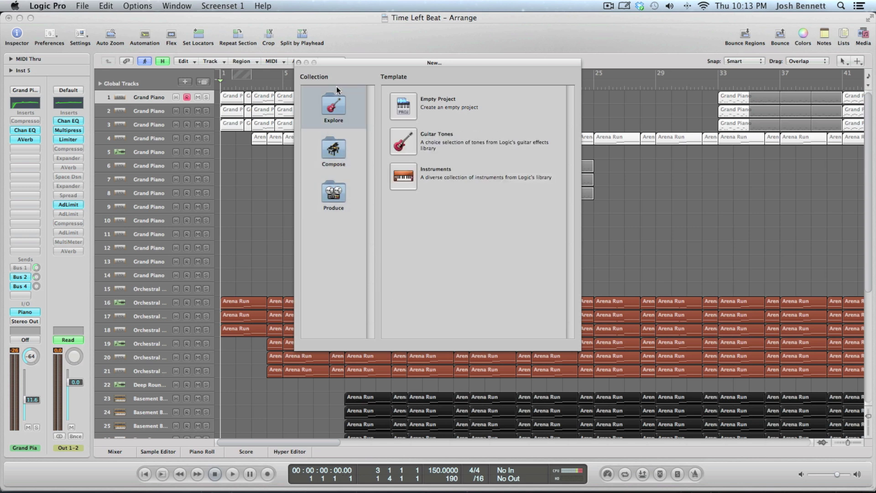
pyautogui.click(338, 157)
pyautogui.click(335, 180)
pyautogui.click(339, 151)
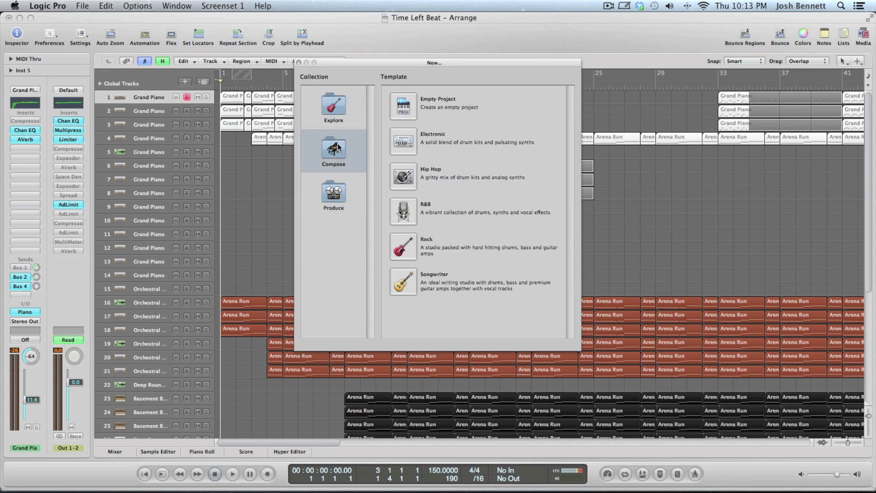
pyautogui.click(340, 112)
pyautogui.click(333, 159)
pyautogui.click(333, 194)
pyautogui.click(339, 152)
pyautogui.click(405, 177)
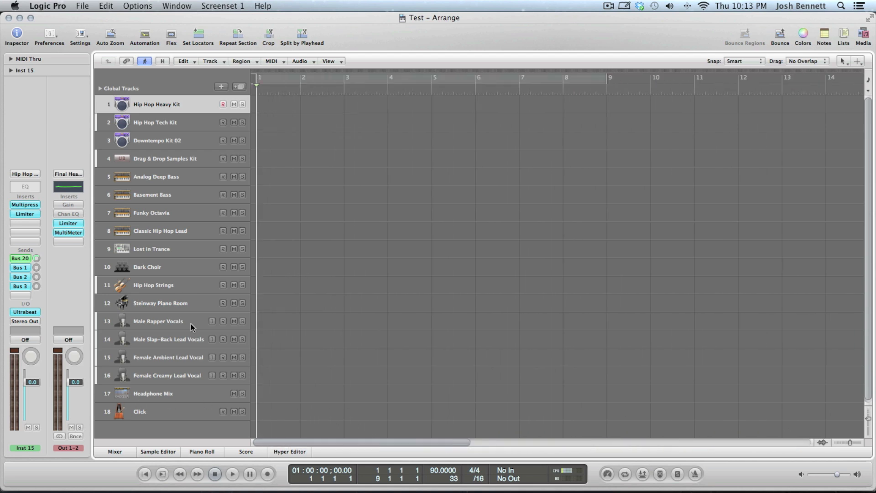
# Step: Select each track in turn, from Hip Hop Tech Kit down to Steinway Piano Room
pyautogui.click(183, 120)
pyautogui.click(170, 141)
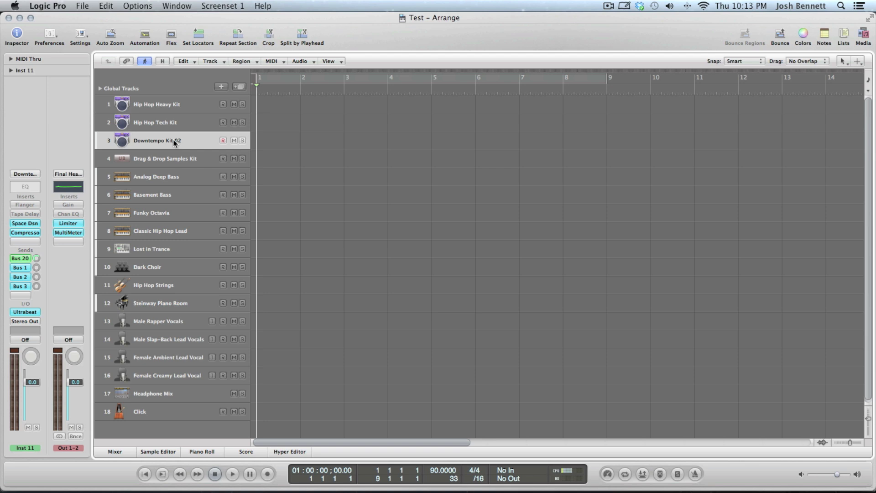
pyautogui.click(172, 172)
pyautogui.click(165, 208)
pyautogui.click(163, 231)
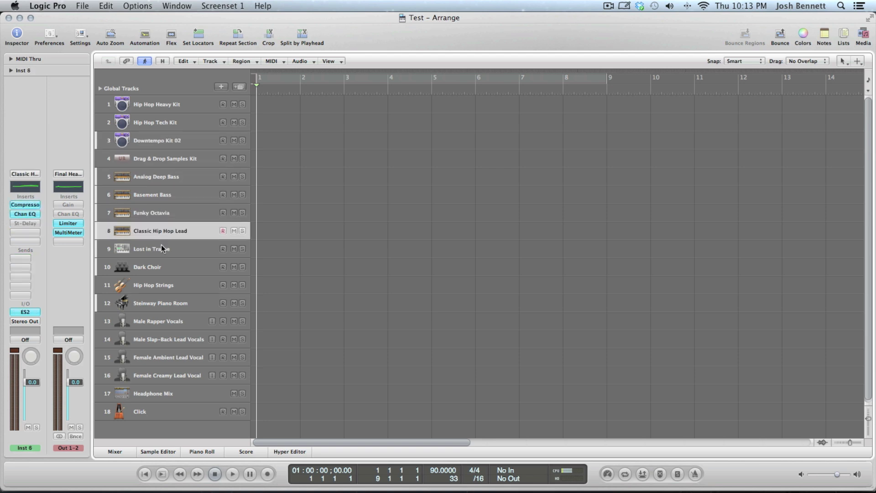
pyautogui.click(161, 246)
pyautogui.click(153, 268)
pyautogui.click(155, 284)
pyautogui.click(150, 302)
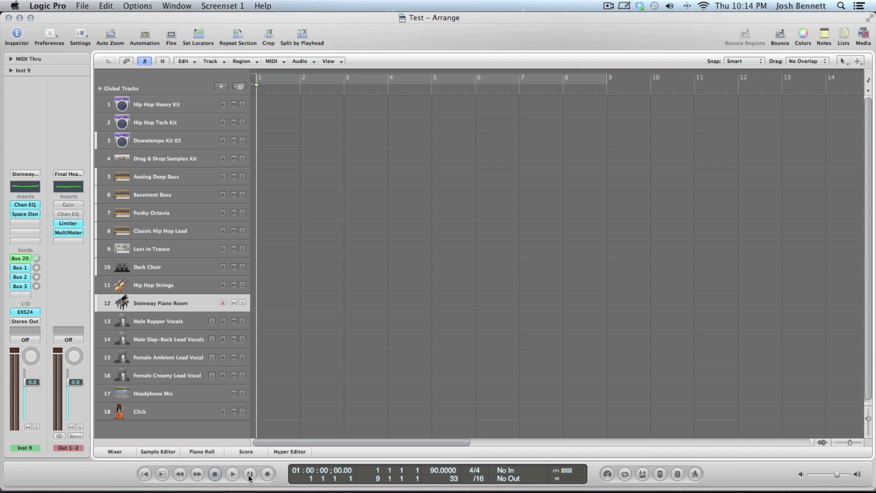
# Step: Play and stop the project, return to the beginning, and turn on solo mode
pyautogui.click(232, 475)
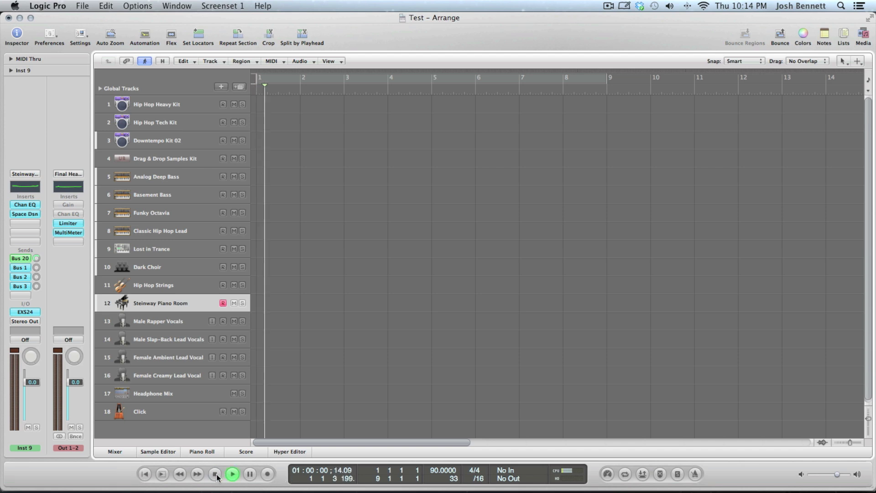
pyautogui.click(218, 474)
pyautogui.click(145, 476)
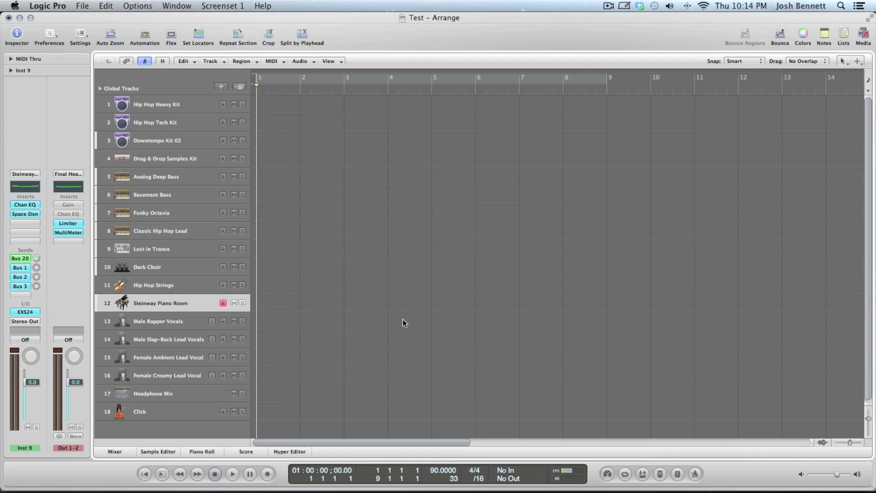
pyautogui.click(677, 475)
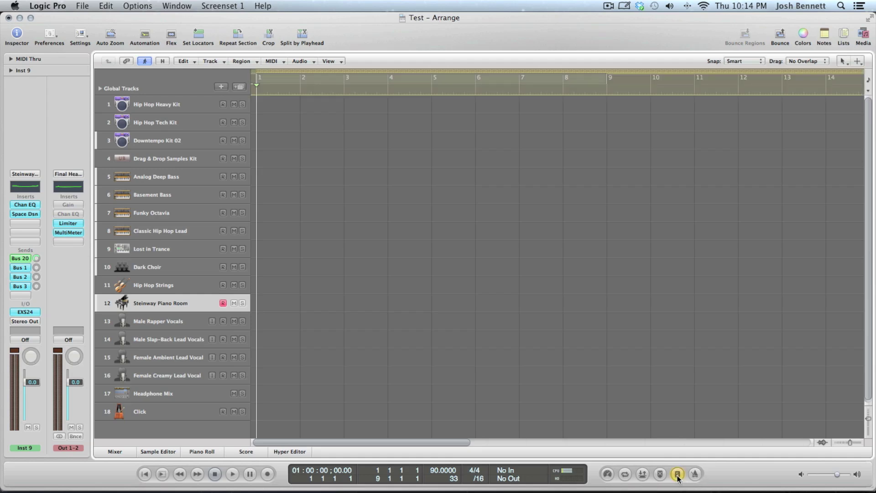
pyautogui.click(678, 475)
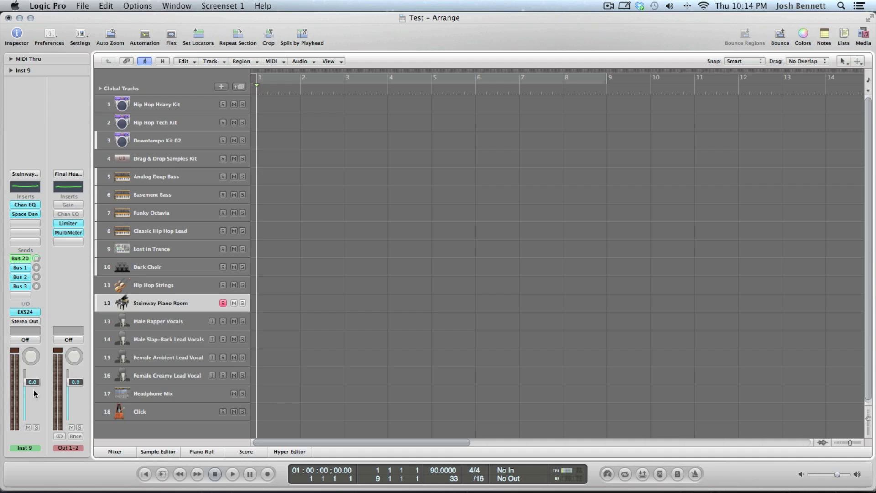
pyautogui.click(142, 289)
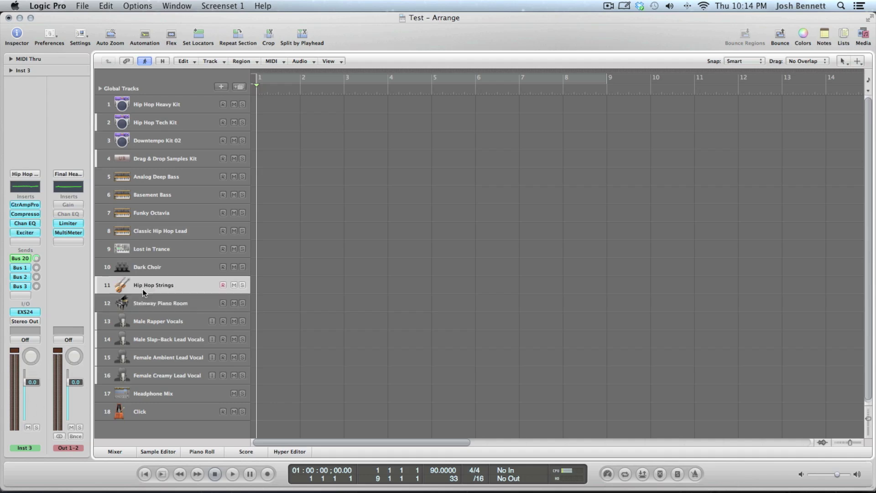
pyautogui.click(151, 267)
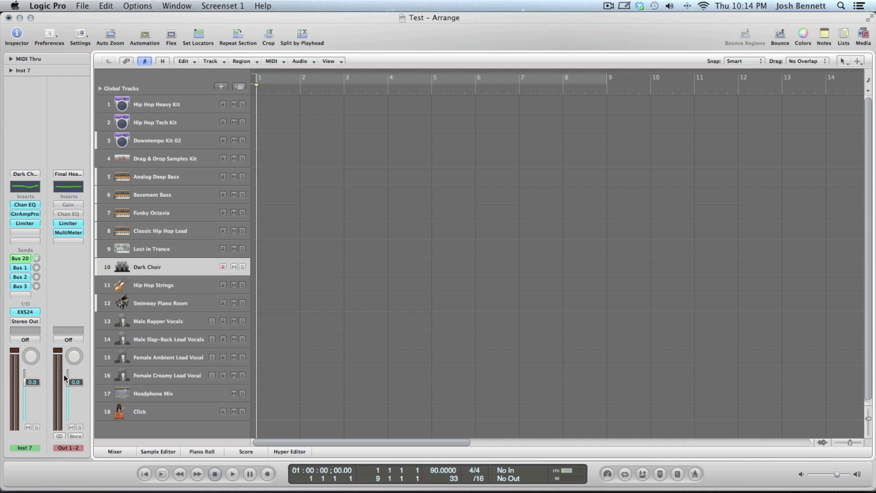
pyautogui.click(185, 104)
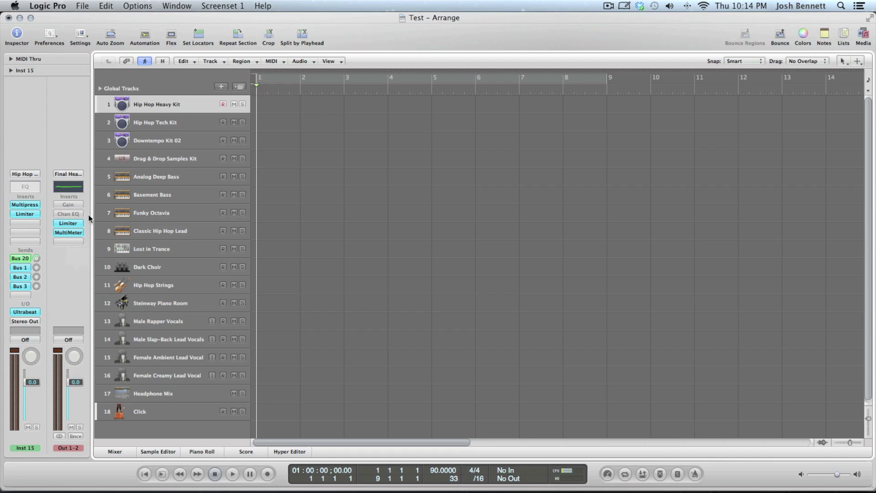
pyautogui.click(182, 129)
pyautogui.click(158, 142)
pyautogui.click(158, 174)
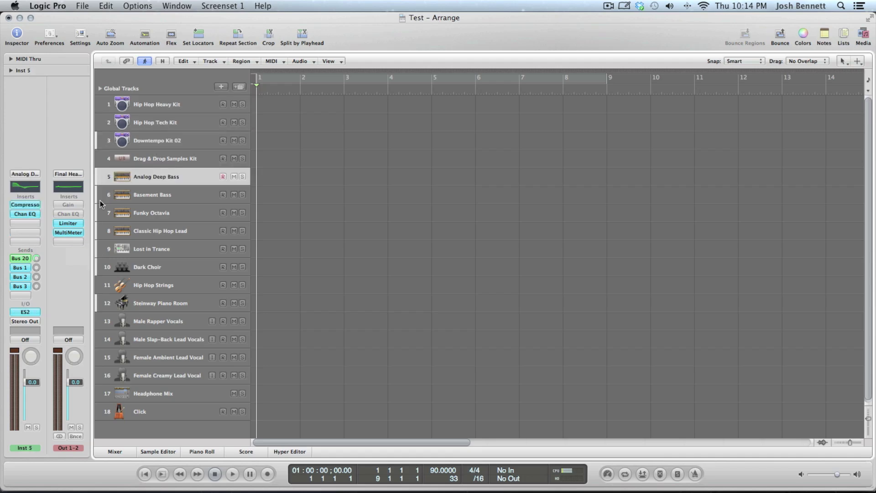
pyautogui.click(185, 155)
pyautogui.click(149, 137)
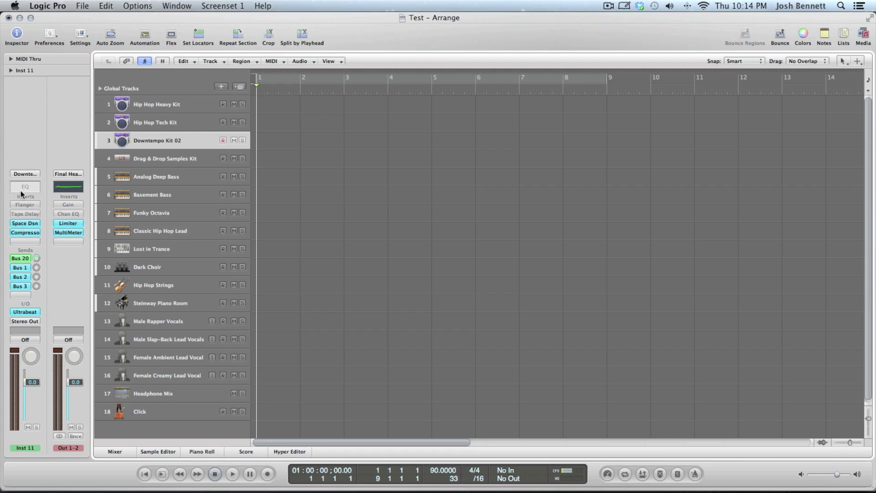
pyautogui.click(182, 156)
pyautogui.click(156, 188)
pyautogui.click(156, 210)
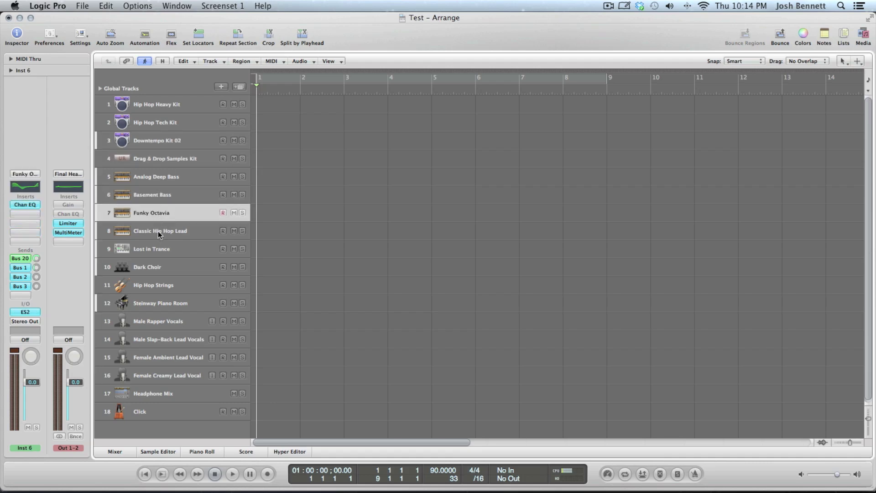
pyautogui.click(158, 231)
pyautogui.click(168, 208)
pyautogui.click(169, 234)
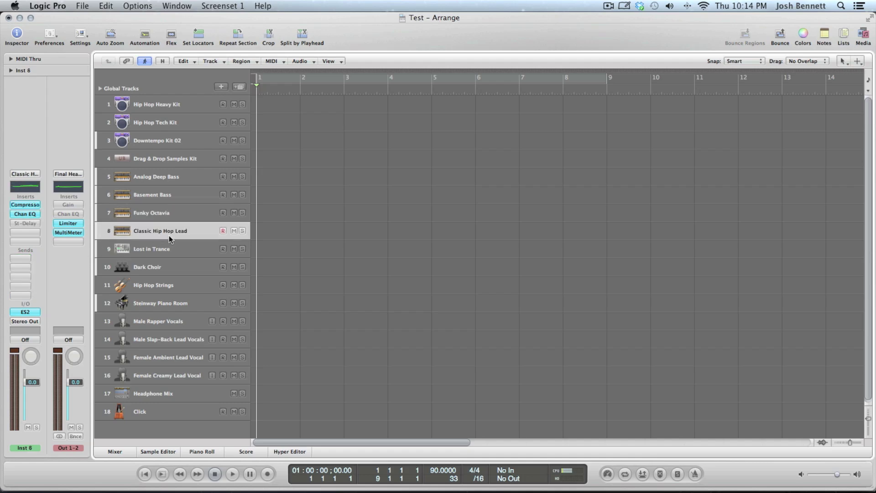
pyautogui.click(160, 248)
pyautogui.click(147, 269)
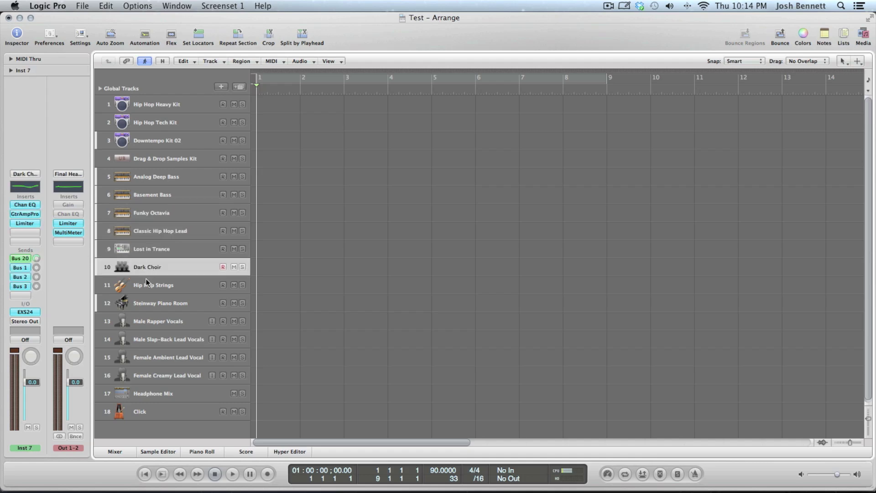
pyautogui.click(143, 286)
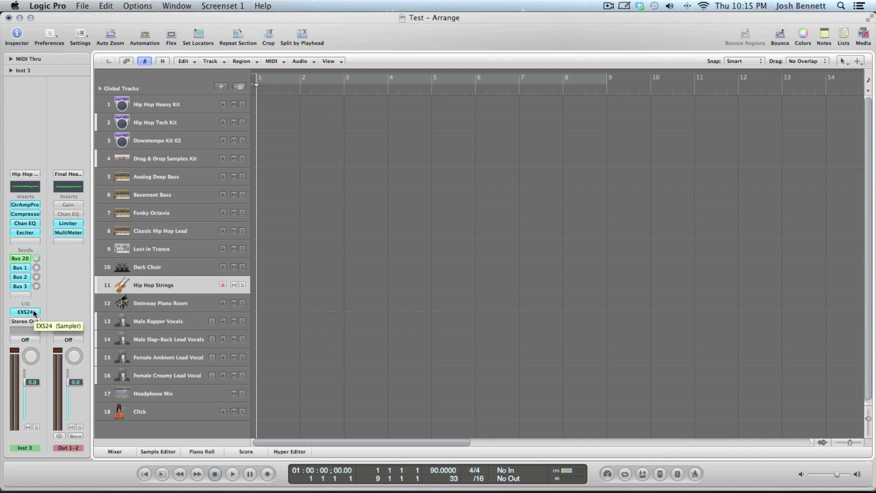
pyautogui.click(161, 103)
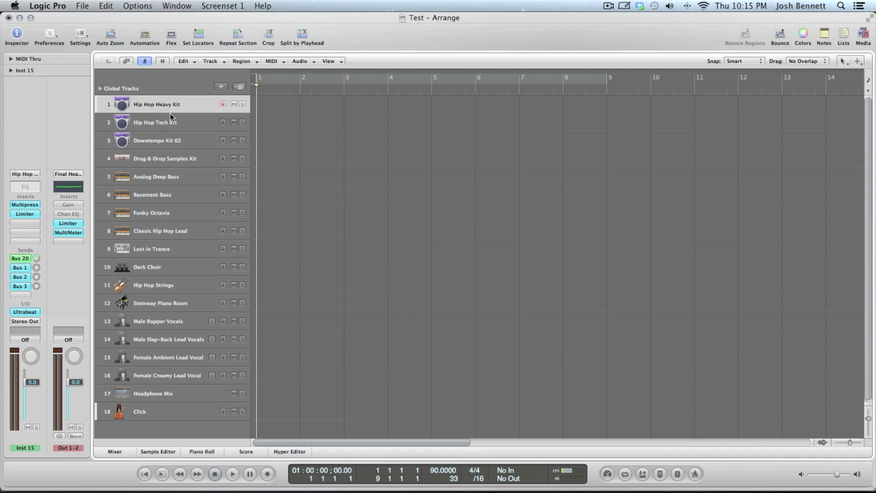
pyautogui.scroll(-1, 217, 303)
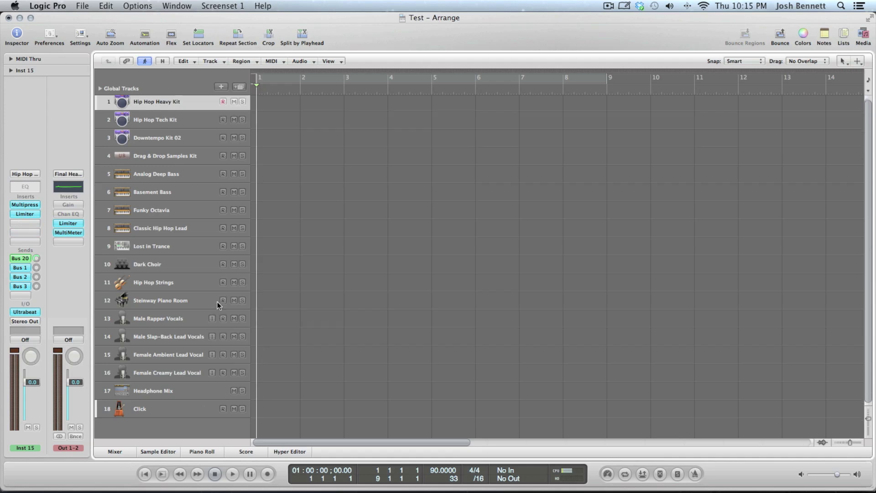
pyautogui.click(150, 413)
pyautogui.click(172, 103)
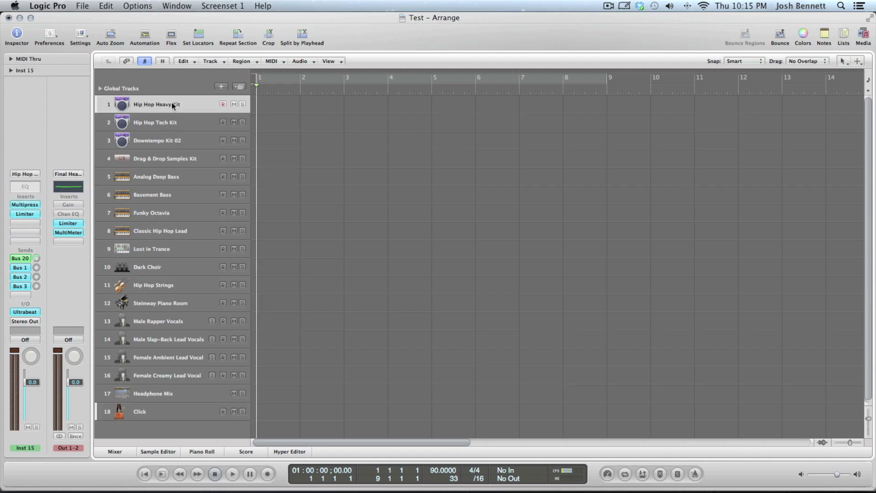
pyautogui.click(115, 452)
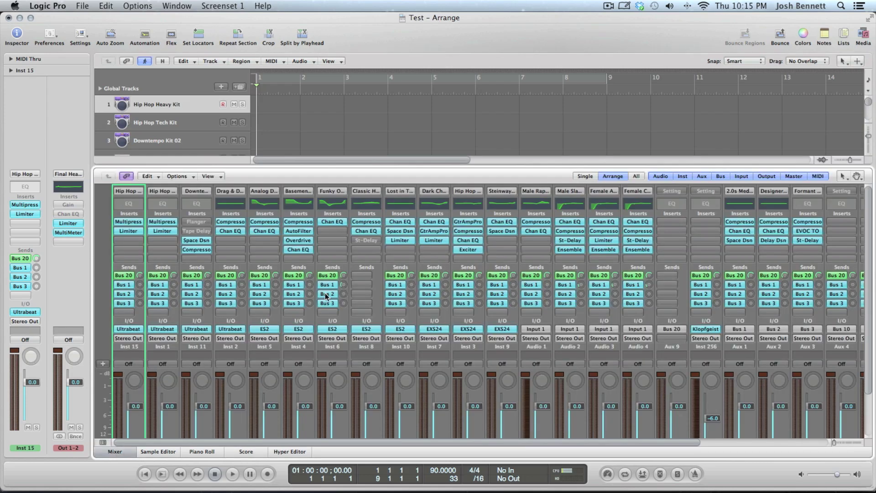
pyautogui.scroll(-3, 333, 280)
pyautogui.moveTo(244, 442); pyautogui.dragTo(94, 454)
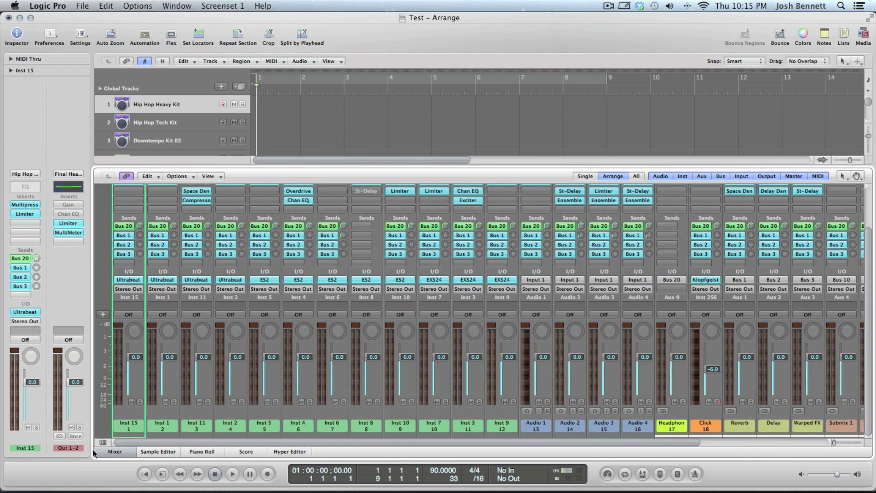
pyautogui.click(118, 453)
pyautogui.click(179, 5)
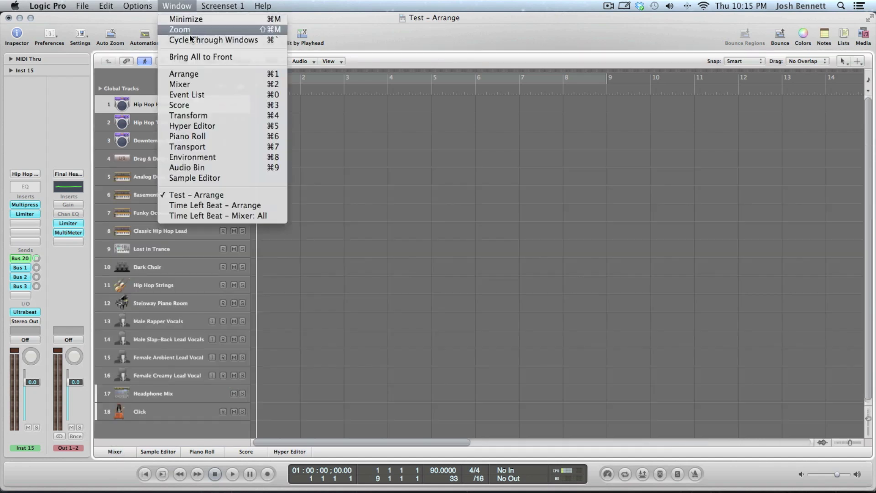
pyautogui.click(207, 83)
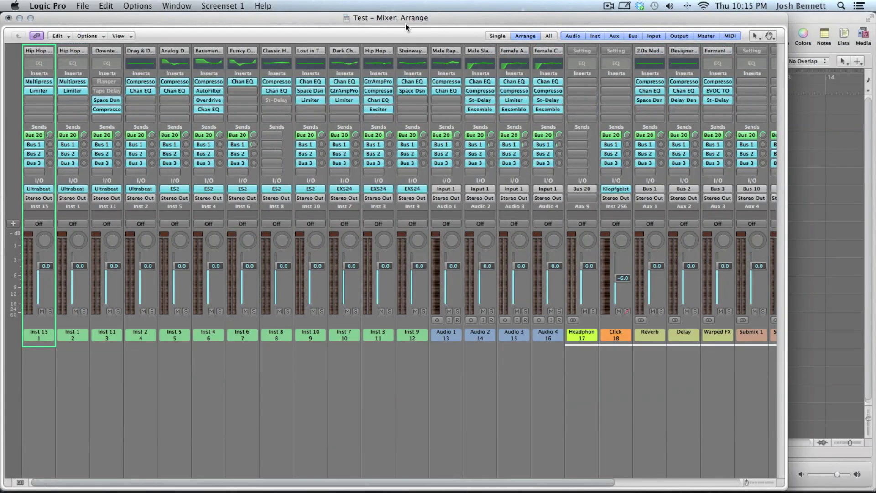
pyautogui.moveTo(405, 23); pyautogui.dragTo(286, 21)
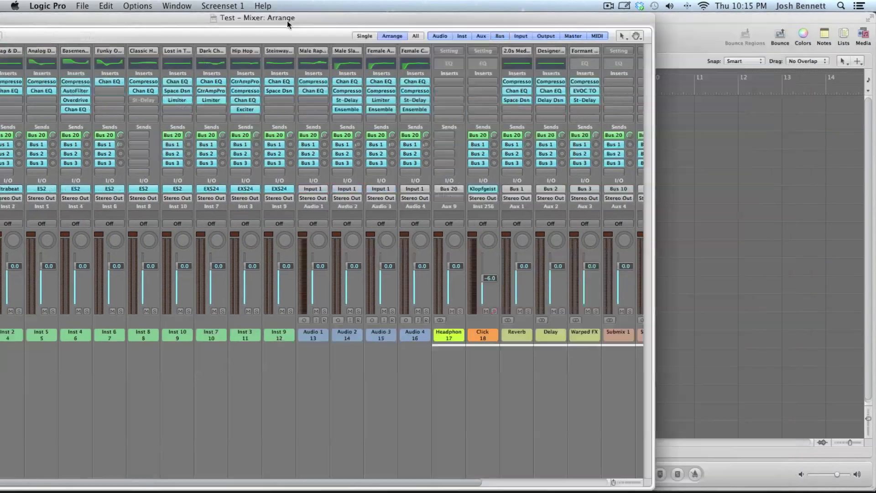
pyautogui.press('super+w')
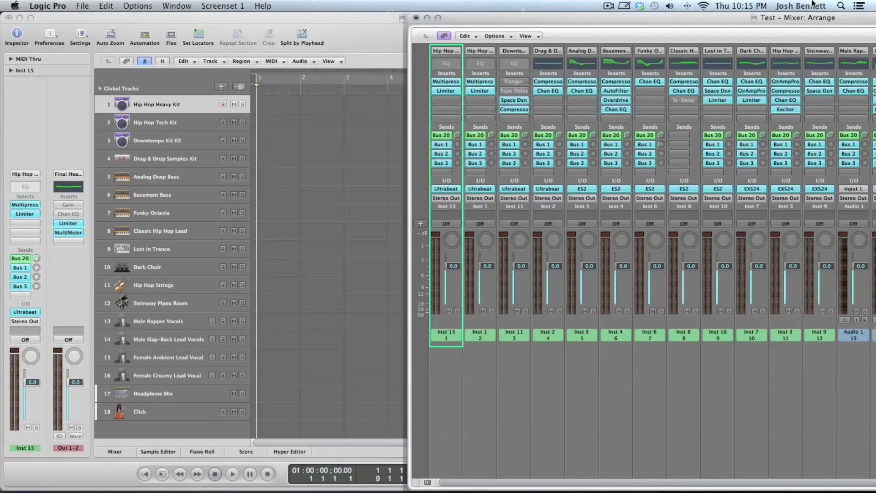
pyautogui.moveTo(541, 36); pyautogui.dragTo(256, 35)
pyautogui.click(130, 17)
pyautogui.click(177, 6)
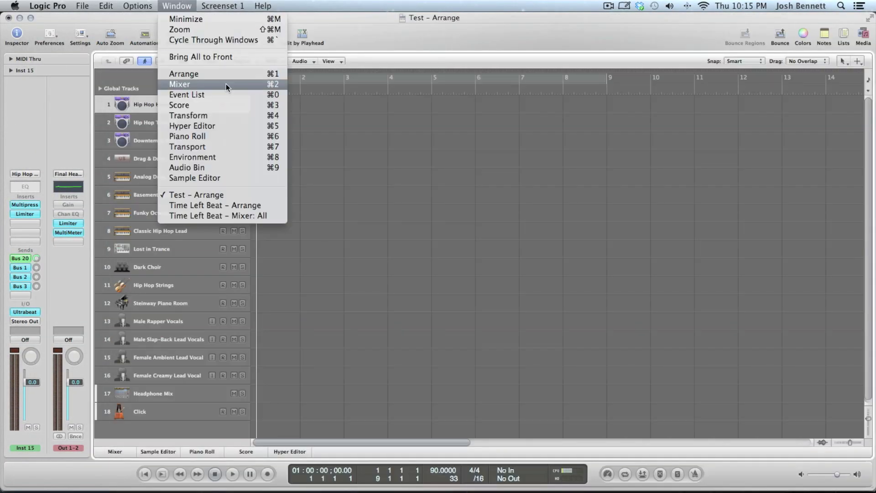
pyautogui.click(209, 136)
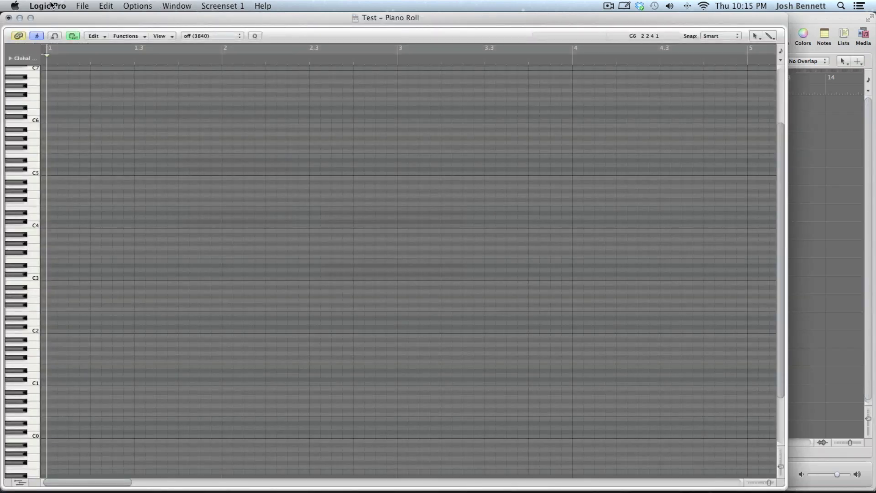
pyautogui.click(9, 17)
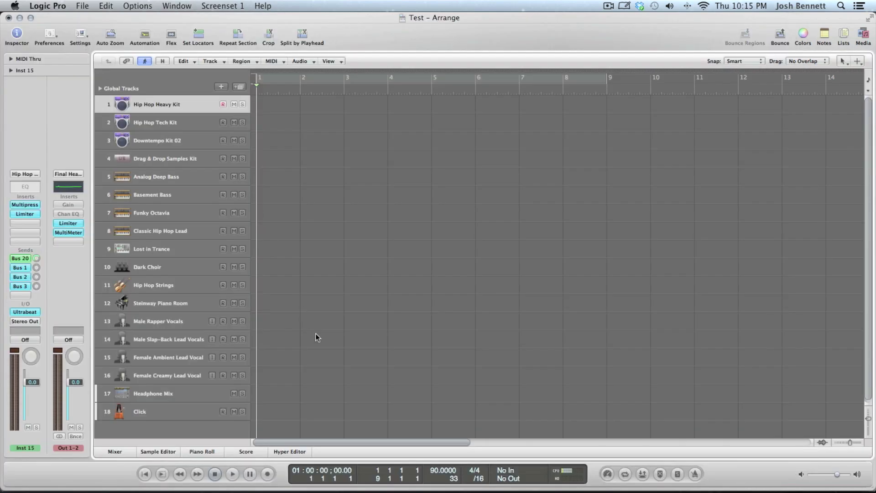
pyautogui.moveTo(336, 442); pyautogui.dragTo(339, 379)
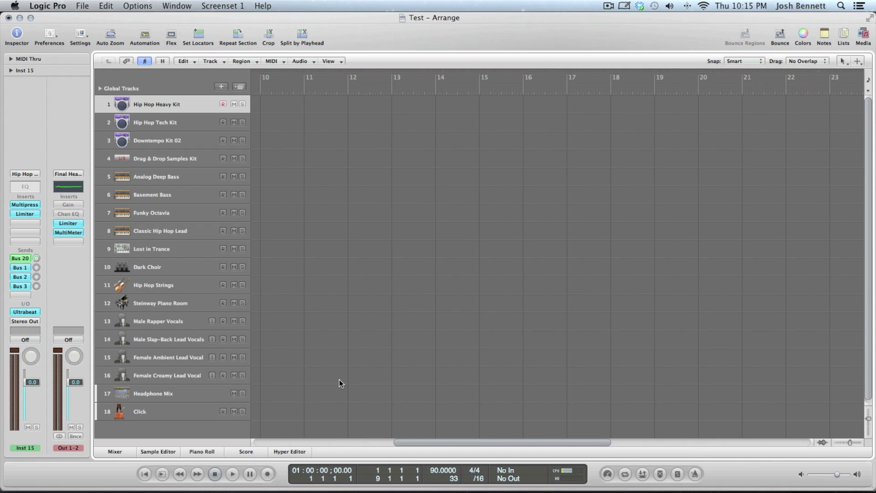
pyautogui.scroll(-1, 181, 210)
pyautogui.scroll(1, 139, 128)
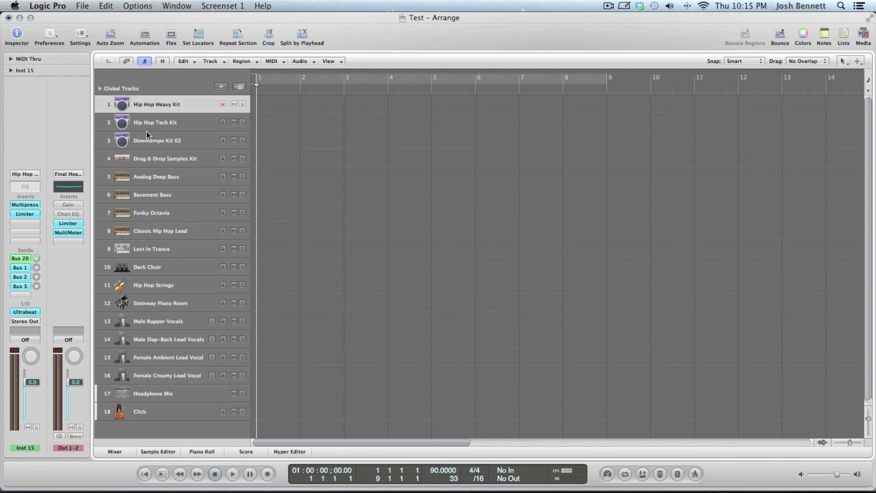
# Step: Add an empty MIDI region on the Hip Hop Heavy Kit track at bar 1
pyautogui.click(166, 124)
pyautogui.click(158, 141)
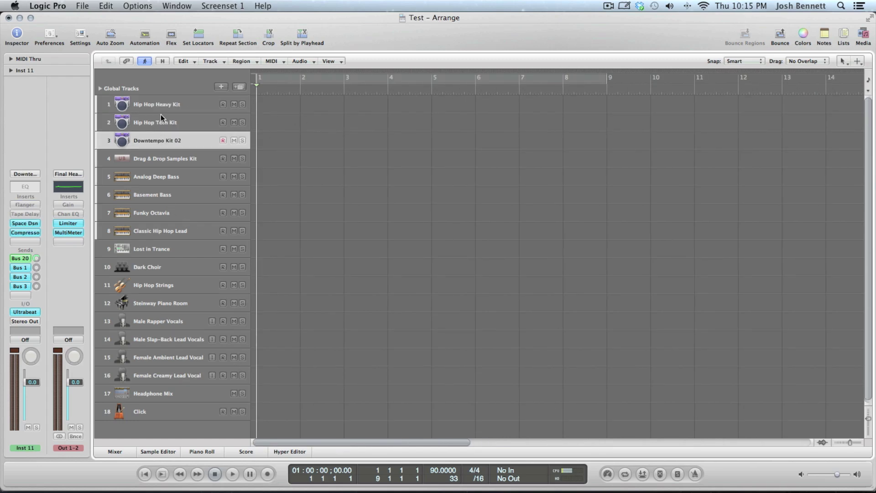
pyautogui.click(274, 98)
pyautogui.rightClick(279, 105)
pyautogui.click(292, 116)
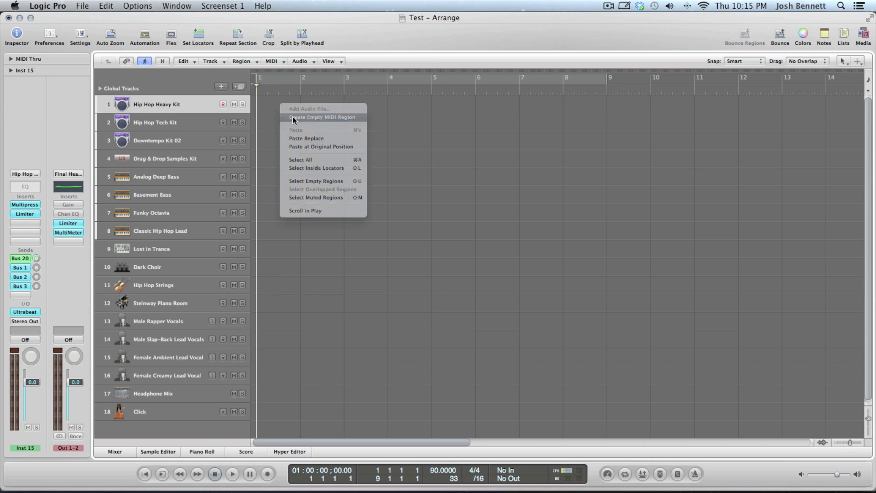
pyautogui.rightClick(292, 108)
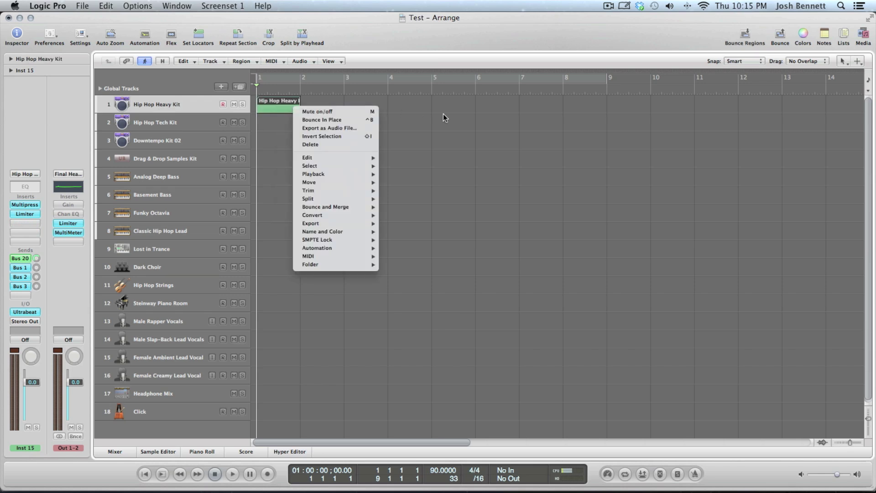
# Step: Use the Pencil tool to draw eight regions on tracks 2–5 at bars 2 through 9
pyautogui.click(33, 136)
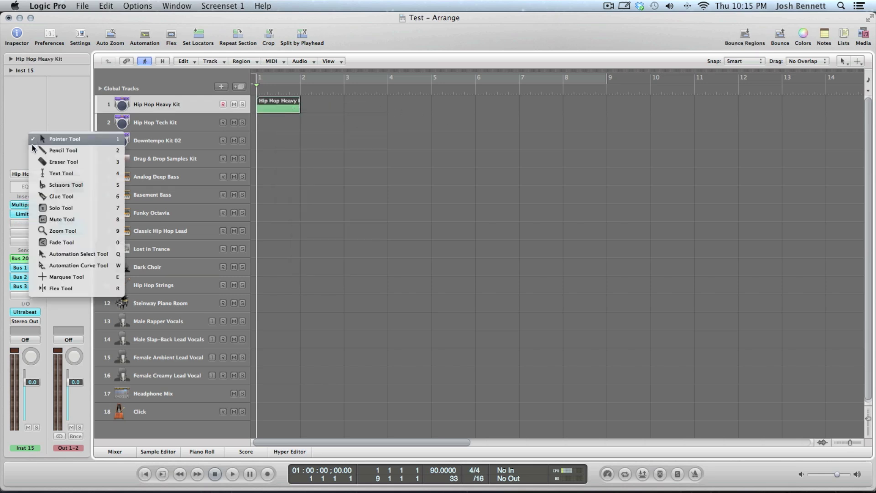
pyautogui.click(82, 149)
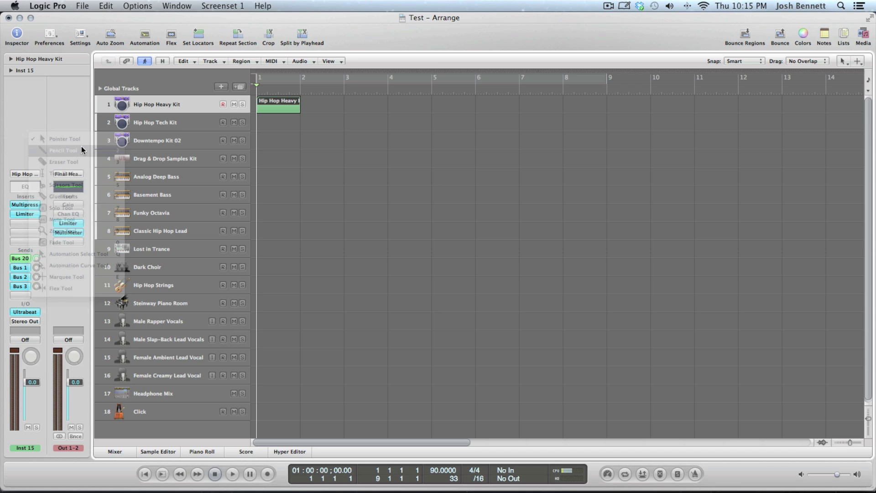
pyautogui.click(319, 122)
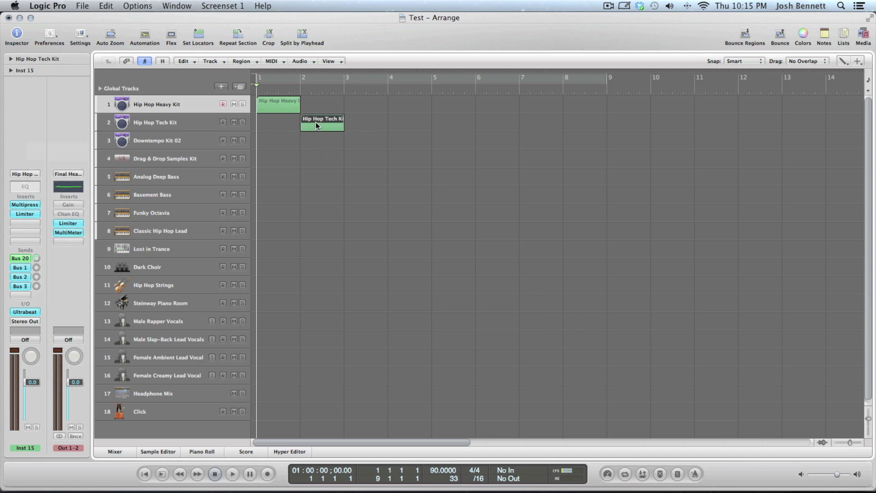
pyautogui.click(374, 141)
pyautogui.click(415, 128)
pyautogui.click(443, 160)
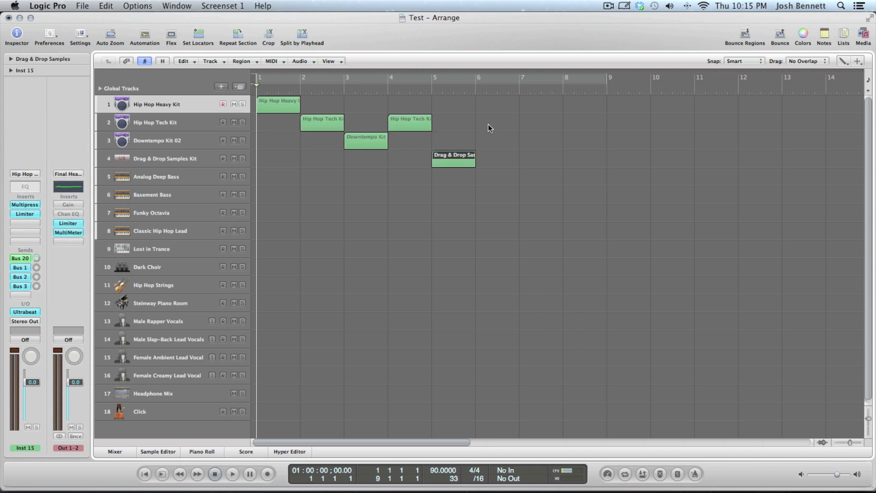
pyautogui.click(491, 124)
pyautogui.click(543, 162)
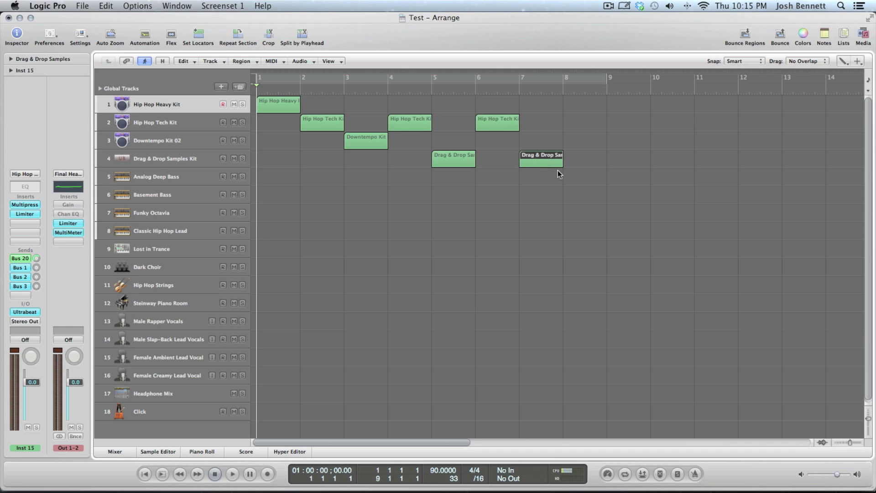
pyautogui.click(585, 123)
pyautogui.click(628, 179)
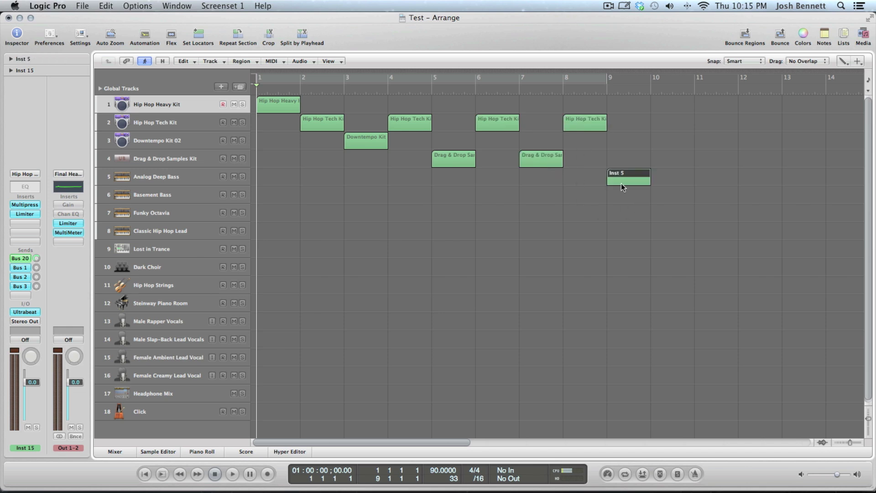
# Step: Marquee-select the eight regions on tracks 2–5 and delete them
pyautogui.press('t')
pyautogui.press('t')
pyautogui.press('t')
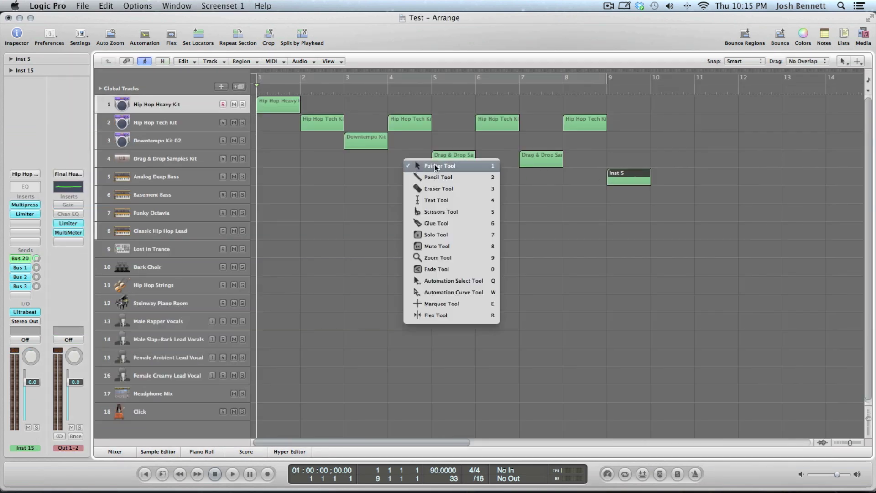
pyautogui.click(444, 172)
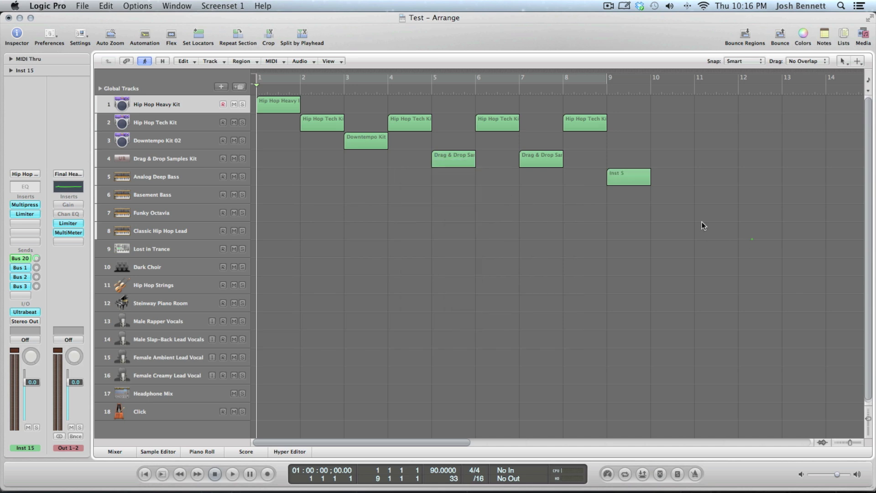
pyautogui.moveTo(703, 237); pyautogui.dragTo(301, 106)
pyautogui.press('Delete')
# Step: Return to the Pointer tool, then select and reposition the Hip Hop Heavy Kit region
pyautogui.press('t')
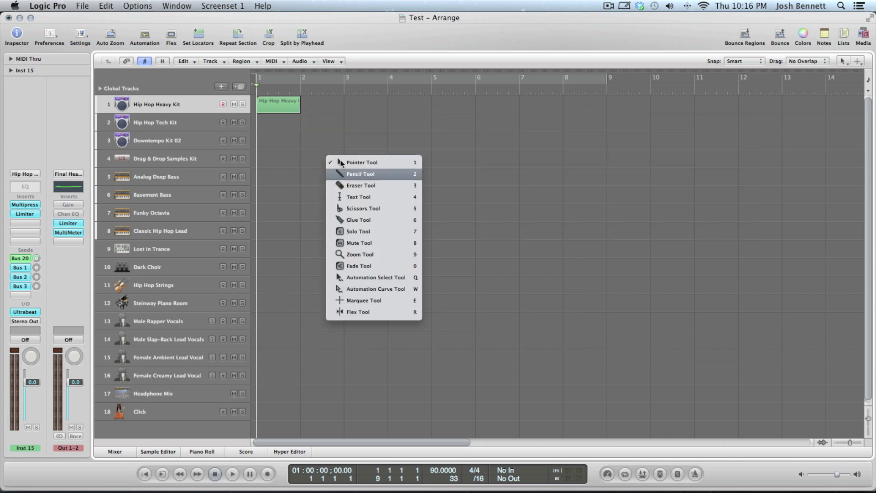
pyautogui.press('t')
pyautogui.press('2')
pyautogui.press('t')
pyautogui.press('1')
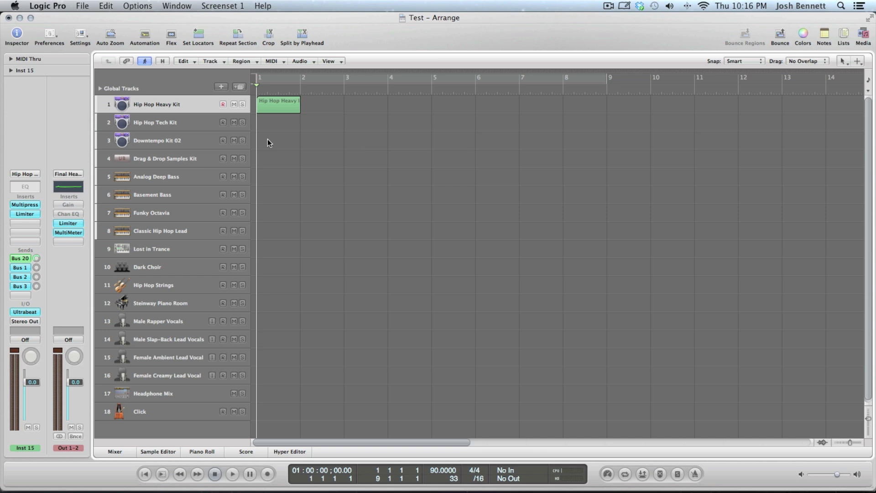
pyautogui.moveTo(267, 138); pyautogui.dragTo(383, 86)
pyautogui.moveTo(289, 113)
pyautogui.mouseDown()
pyautogui.moveTo(274, 178)
pyautogui.moveTo(289, 300)
pyautogui.moveTo(288, 132)
pyautogui.moveTo(276, 103)
pyautogui.moveTo(284, 98)
pyautogui.mouseUp()
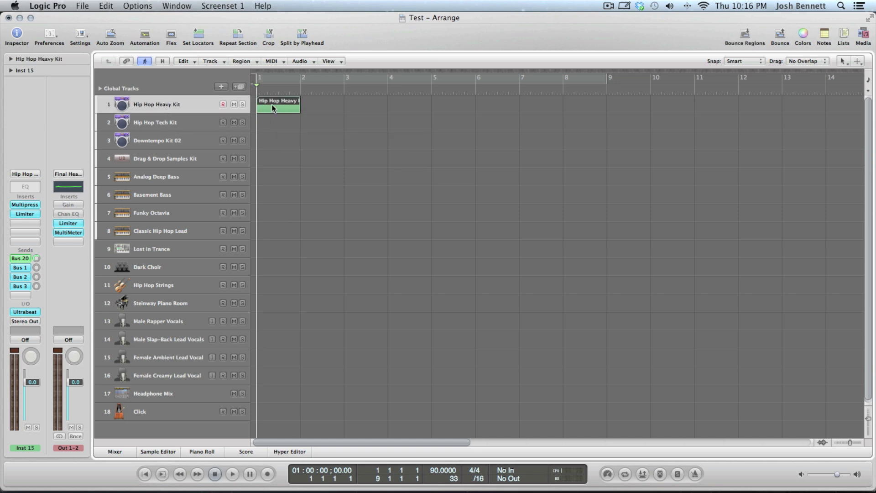
# Step: Open the Hip Hop Heavy Kit region in the Piano Roll and drag its divider up to fill the window
pyautogui.doubleClick(273, 108)
pyautogui.scroll(-8, 290, 390)
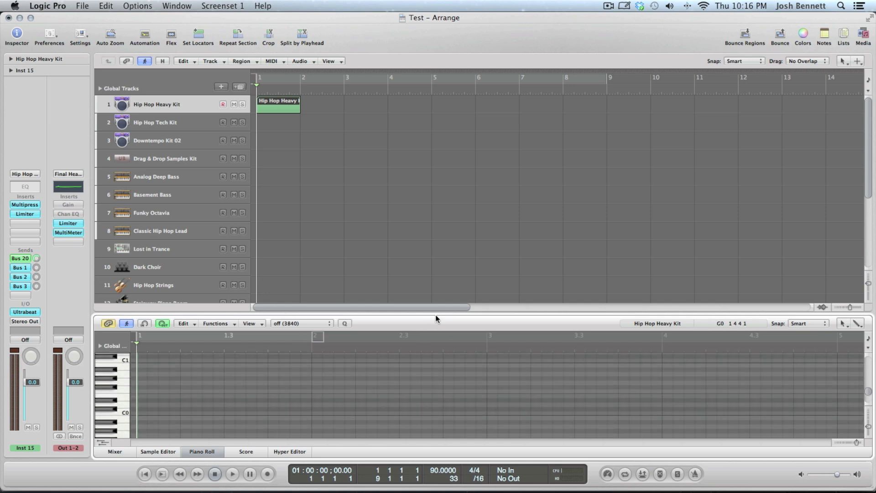
pyautogui.moveTo(435, 314); pyautogui.dragTo(413, 103)
pyautogui.scroll(3, 328, 216)
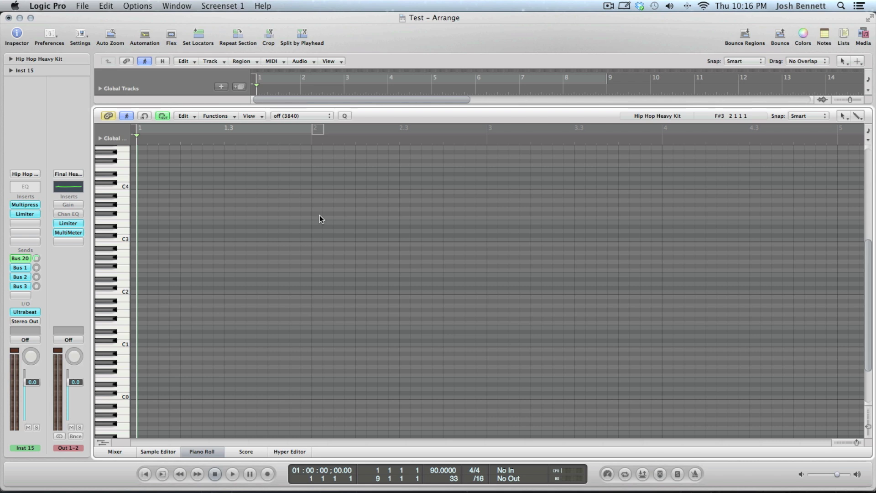
pyautogui.press('capslock')
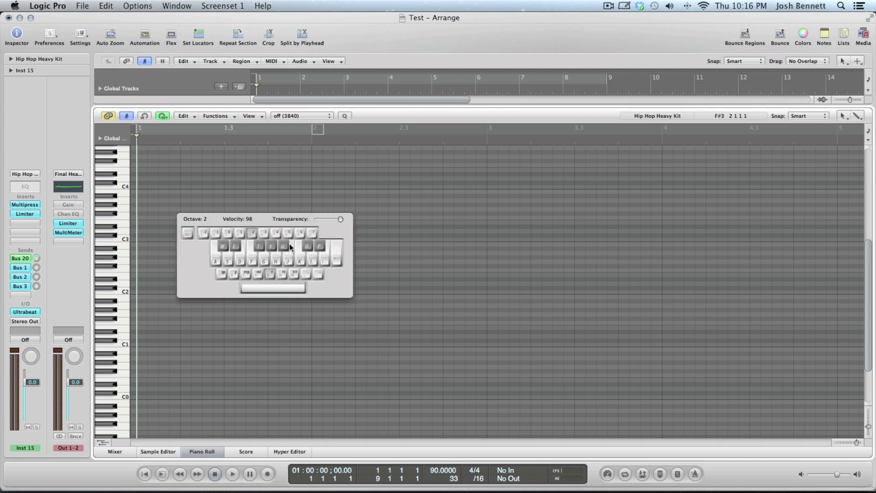
pyautogui.press('s')
pyautogui.press('f')
pyautogui.press('a')
pyautogui.press('a')
pyautogui.press('a')
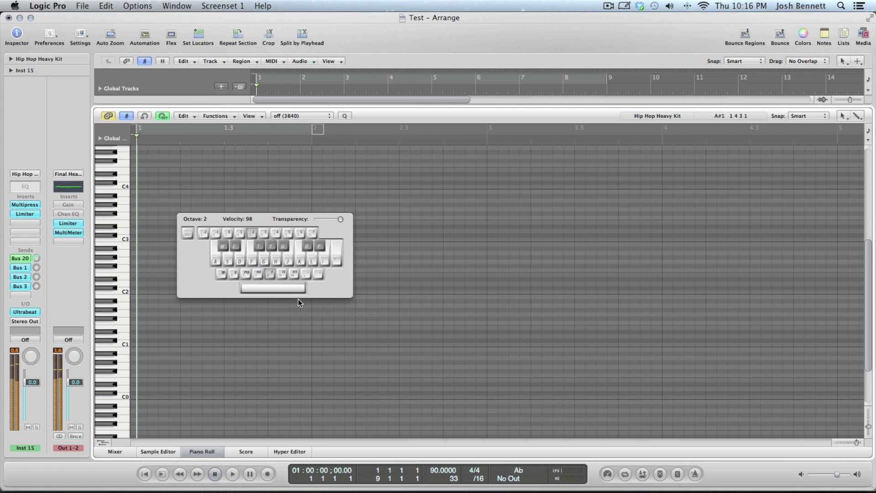
pyautogui.press('y')
pyautogui.press('super+k')
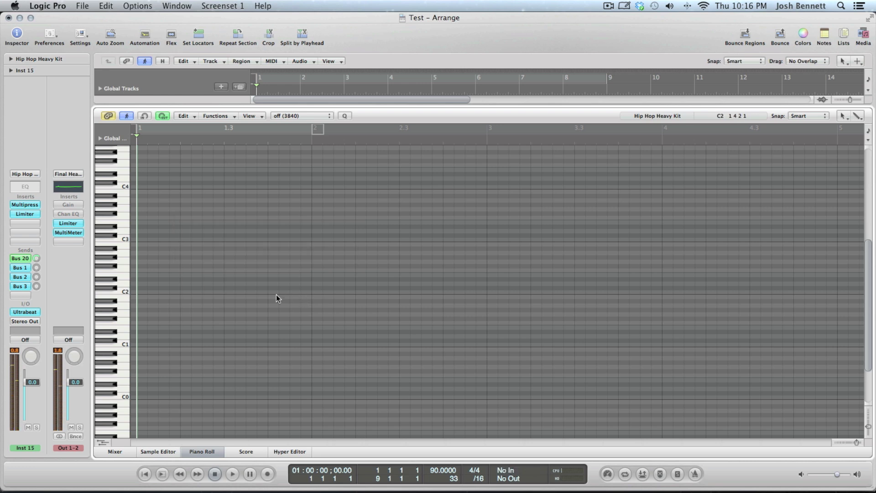
# Step: Draw four notes in bar 1 of the region with the Pencil tool
pyautogui.moveTo(366, 105)
pyautogui.mouseDown()
pyautogui.moveTo(329, 252)
pyautogui.moveTo(339, 221)
pyautogui.mouseUp()
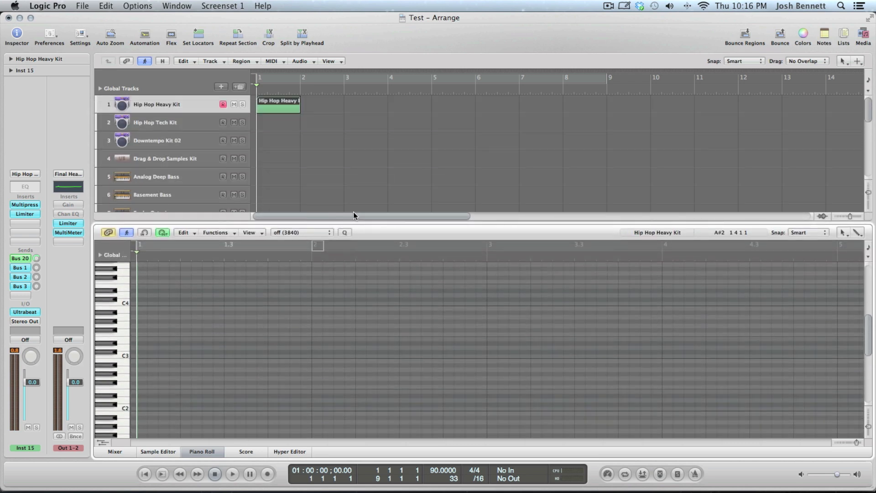
pyautogui.press('t')
pyautogui.click(385, 225)
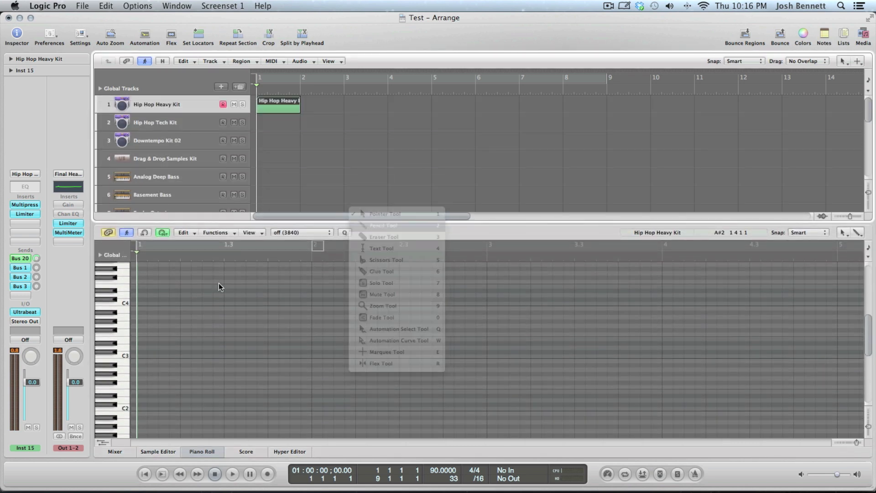
pyautogui.click(150, 286)
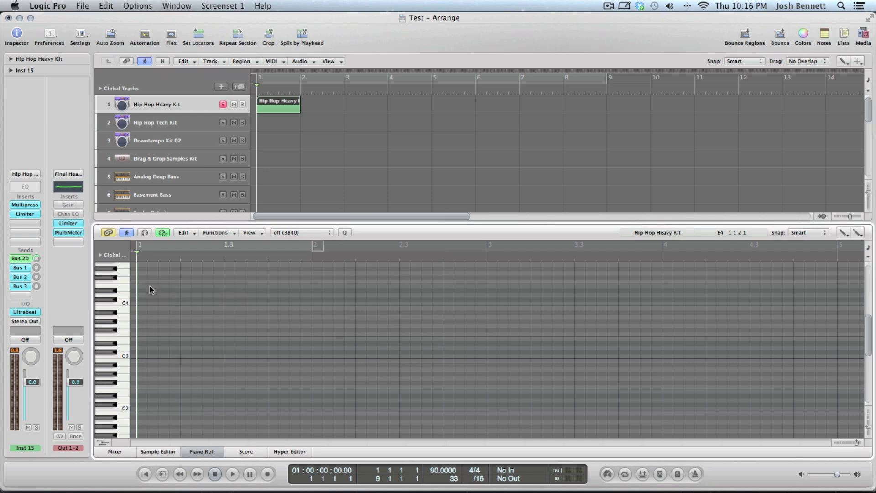
pyautogui.click(204, 286)
pyautogui.click(215, 274)
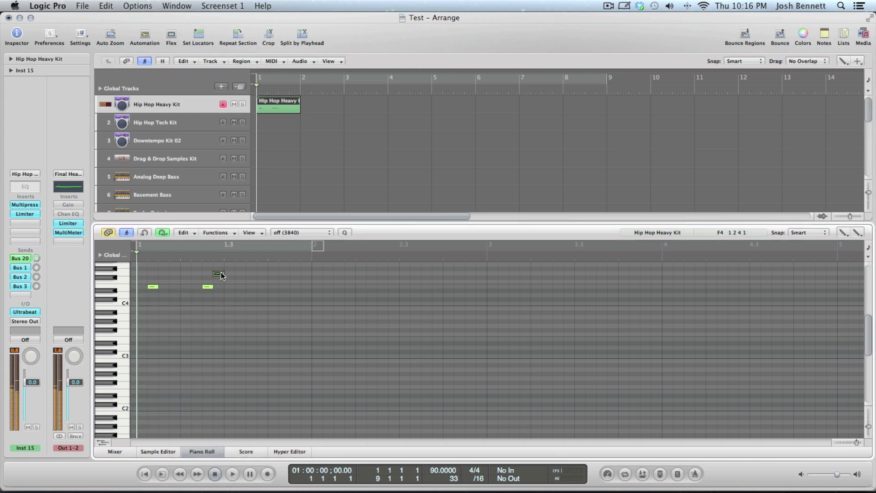
pyautogui.click(314, 287)
# Step: Move the notes earlier, placing the E4 note at about 1.3.2.1
pyautogui.moveTo(152, 288); pyautogui.dragTo(142, 287)
pyautogui.moveTo(206, 287)
pyautogui.mouseDown()
pyautogui.moveTo(174, 287)
pyautogui.moveTo(207, 277)
pyautogui.moveTo(196, 276)
pyautogui.mouseUp()
pyautogui.moveTo(317, 286); pyautogui.dragTo(245, 288)
# Step: Raise note velocities with the Velocity tool, setting the E4 note to 126
pyautogui.press('Escape')
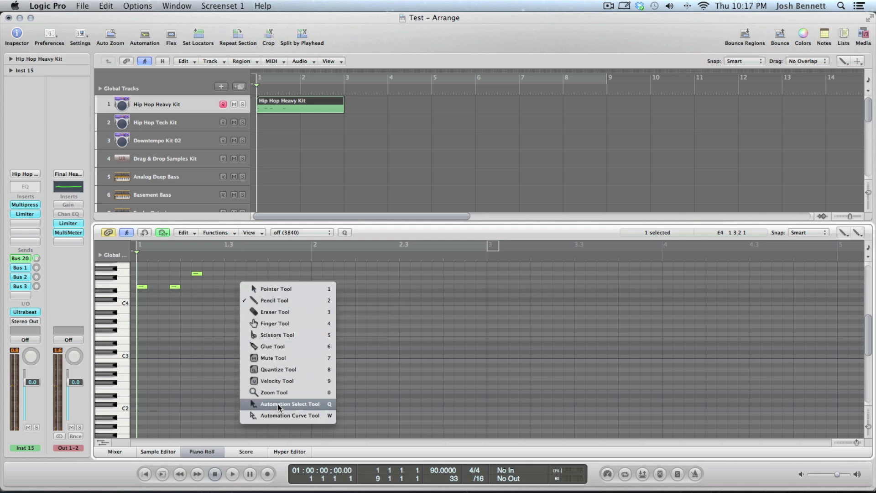
pyautogui.click(278, 377)
pyautogui.moveTo(198, 277); pyautogui.dragTo(199, 218)
pyautogui.moveTo(247, 287); pyautogui.dragTo(273, 240)
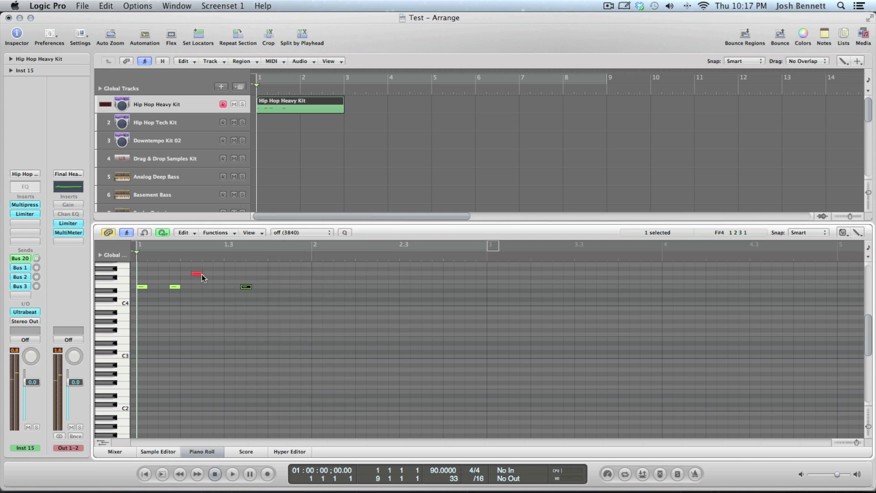
# Step: Select all four notes and delete them, leaving the current tool unchanged
pyautogui.moveTo(200, 278); pyautogui.dragTo(201, 284)
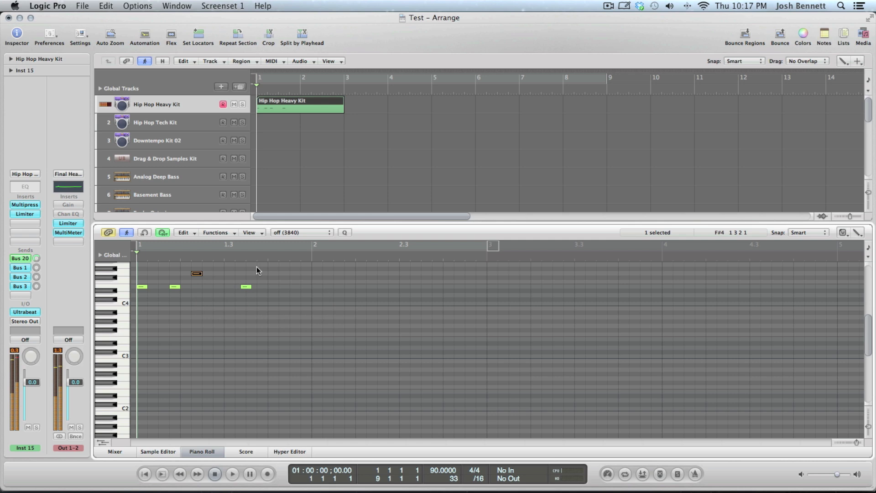
pyautogui.moveTo(294, 347); pyautogui.dragTo(143, 260)
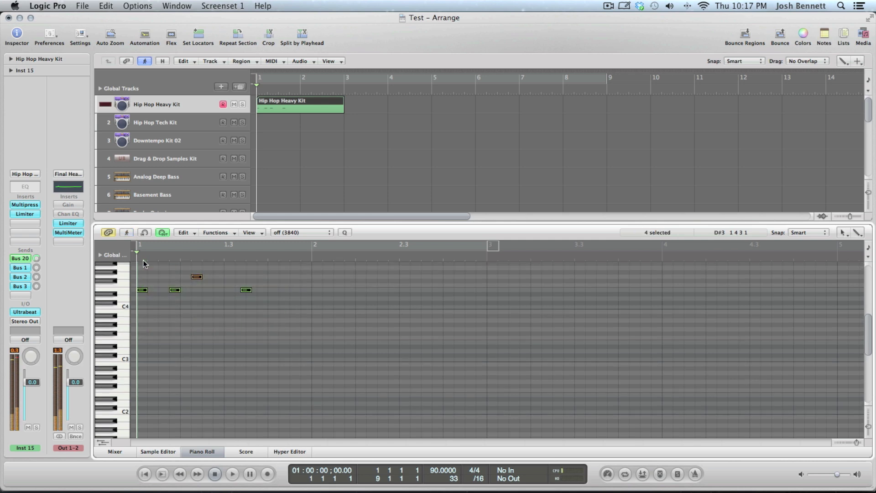
pyautogui.press('Delete')
pyautogui.press('Escape')
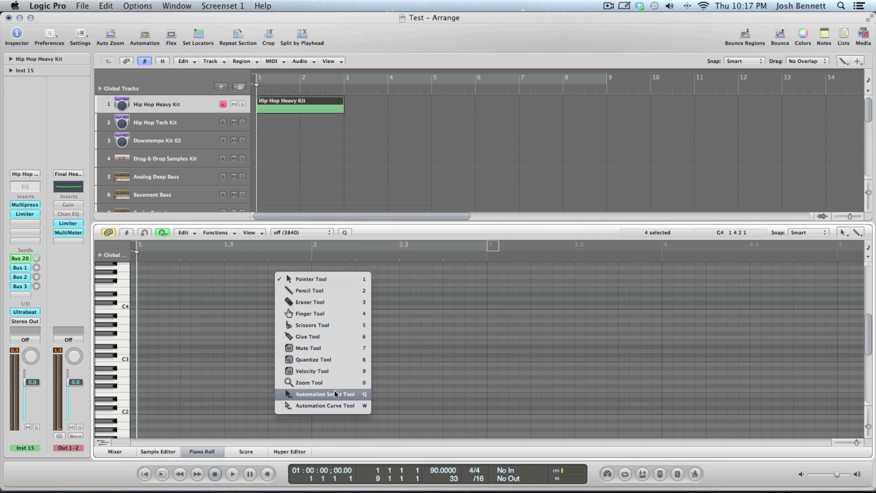
pyautogui.click(344, 164)
# Step: Close the Piano Roll, trim the Hip Hop Heavy Kit region to one bar, and loop it toward bar 7
pyautogui.click(212, 452)
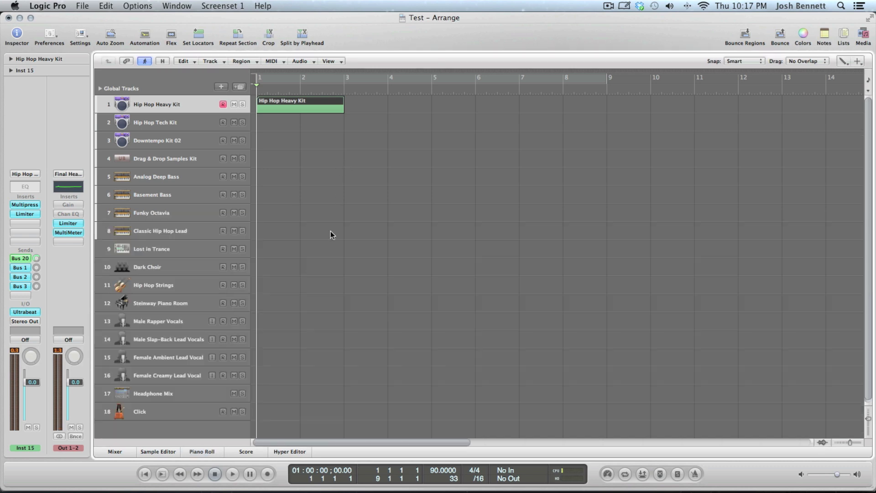
pyautogui.moveTo(341, 110); pyautogui.dragTo(302, 110)
pyautogui.moveTo(299, 96); pyautogui.dragTo(296, 171)
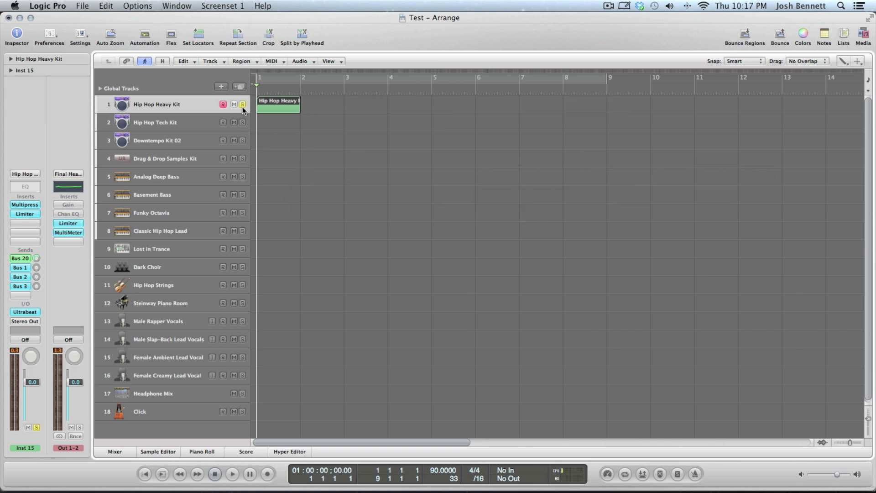
# Step: Switch to the Time Left Beat - Arrange window via Mission Control and play it to about bar 9
pyautogui.hotkey('ctrl', 'Up')
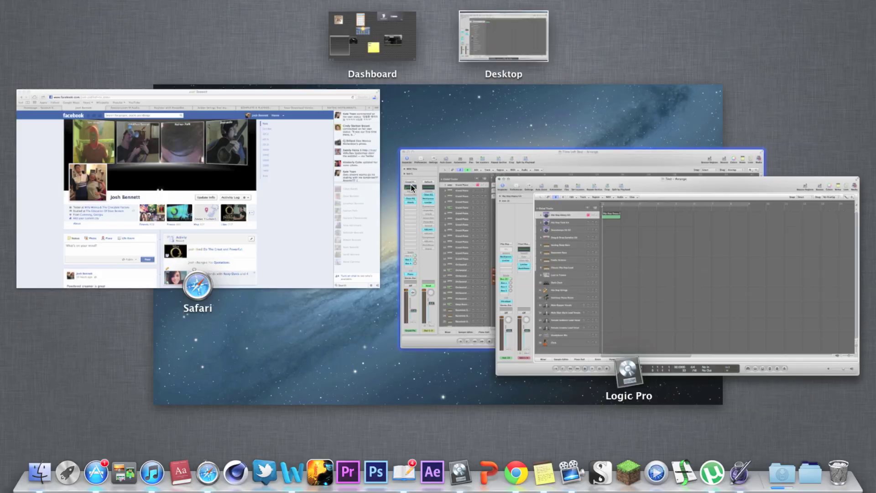
pyautogui.click(445, 193)
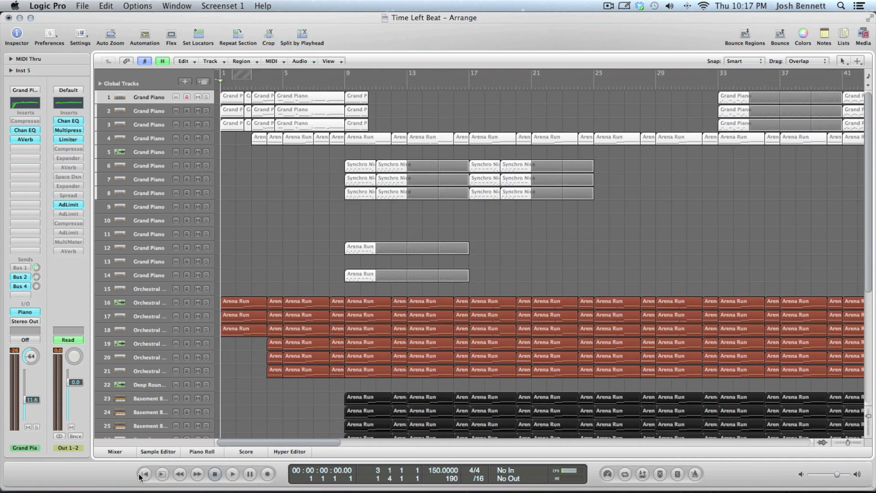
pyautogui.press('XF86AudioRaiseVolume')
pyautogui.press('space')
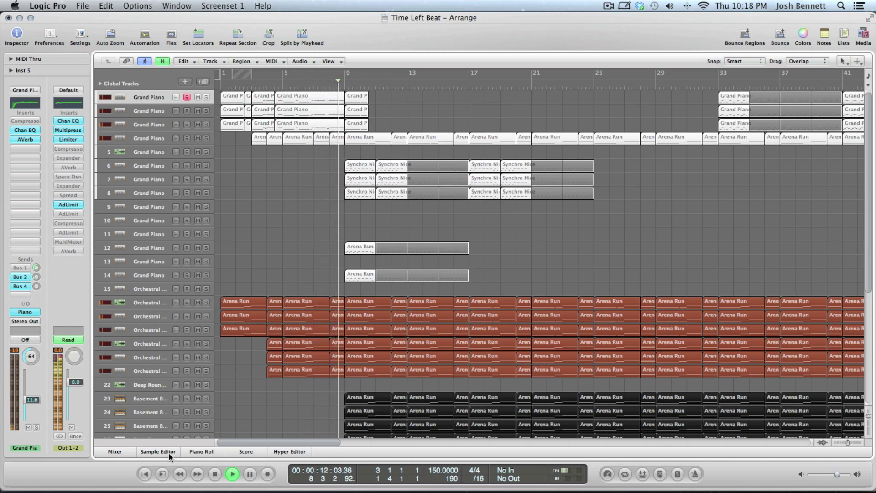
pyautogui.press('space')
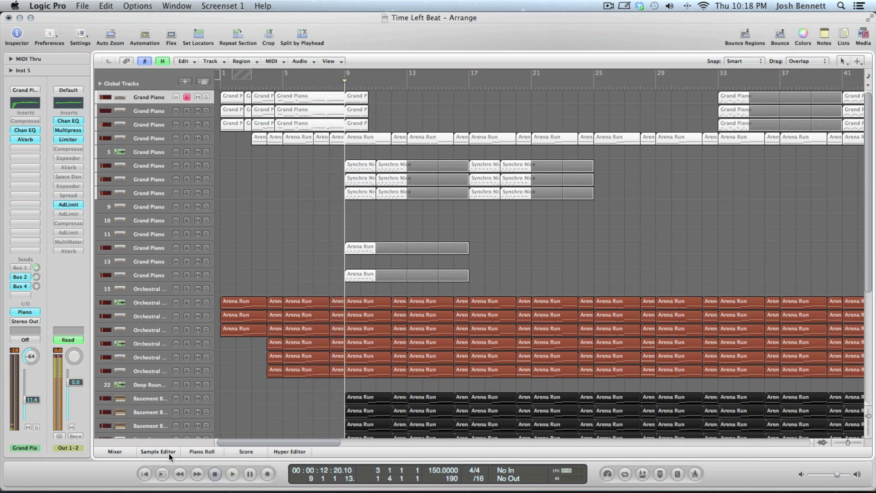
# Step: Play from bar 1, select track 2, solo Orchestral track 17, then stop
pyautogui.click(145, 474)
pyautogui.scroll(-5, 270, 165)
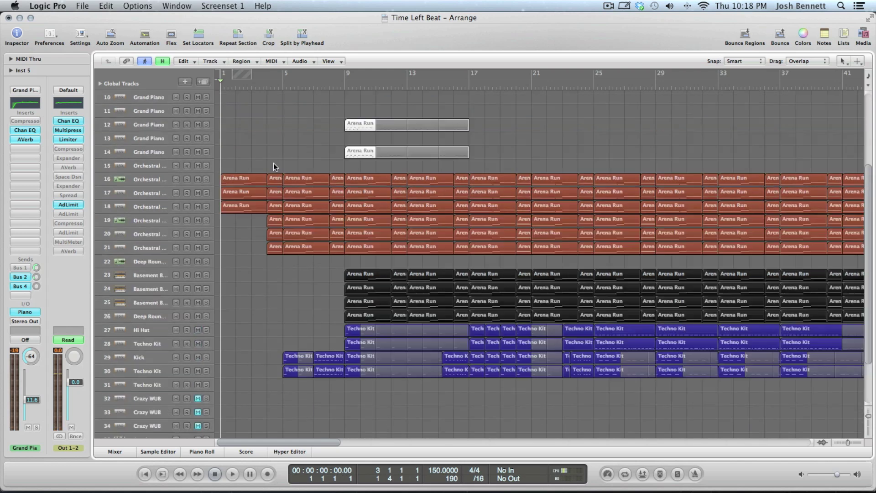
pyautogui.scroll(5, 273, 163)
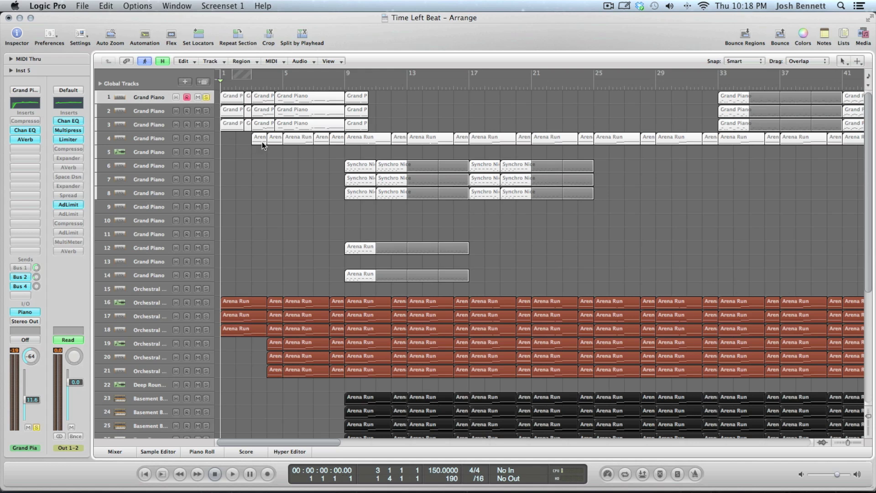
pyautogui.press('space')
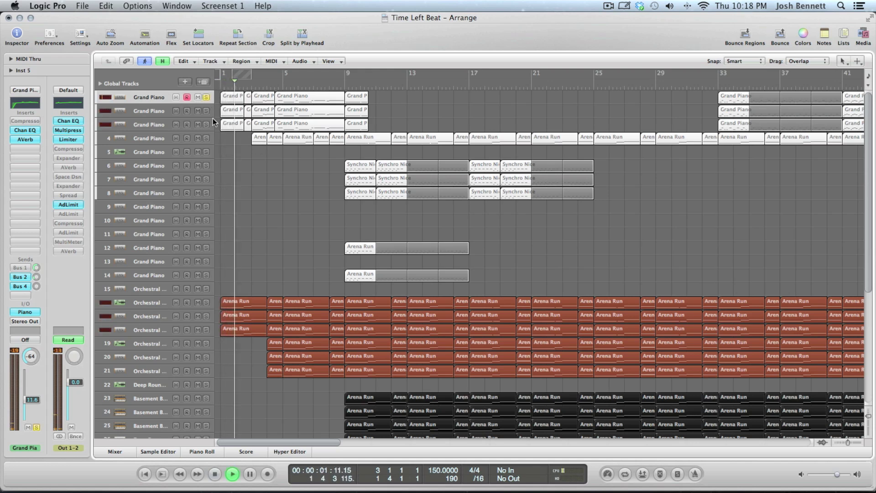
pyautogui.click(155, 114)
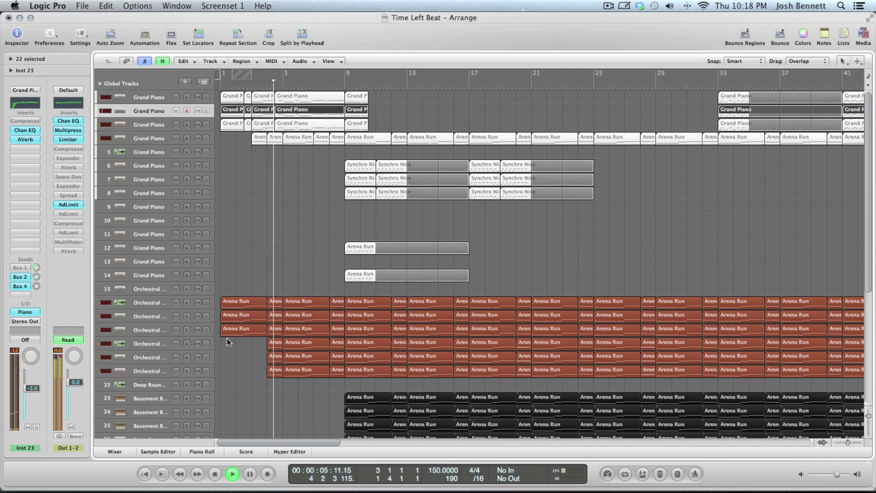
pyautogui.click(207, 315)
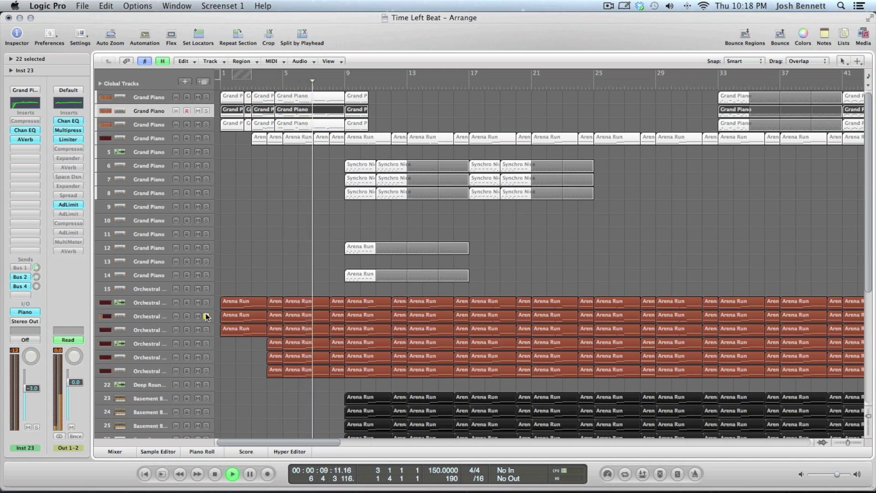
pyautogui.press('space')
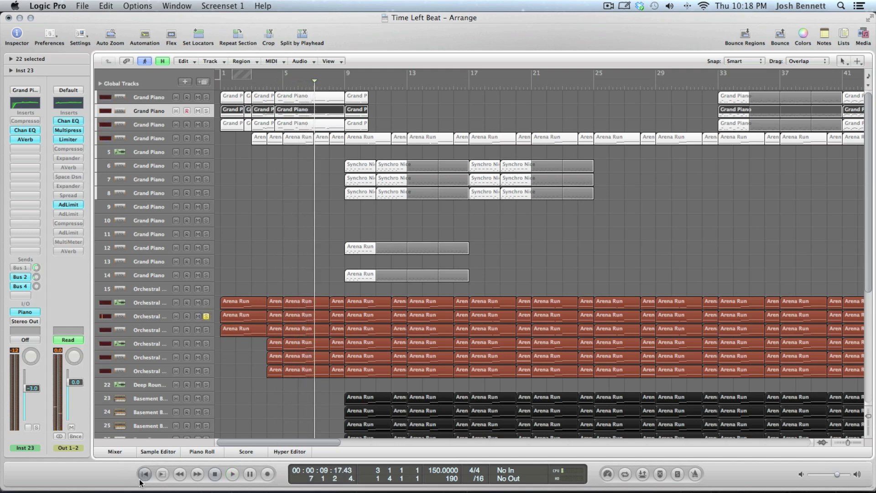
# Step: Return to the song start, sweep the Grand Piano track buttons from the top, and play the song
pyautogui.click(141, 478)
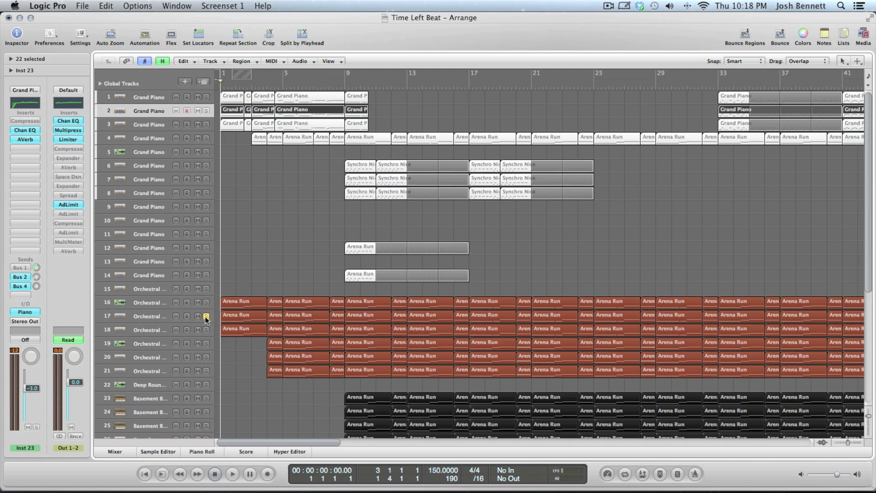
pyautogui.scroll(-5, 281, 227)
pyautogui.scroll(5, 283, 224)
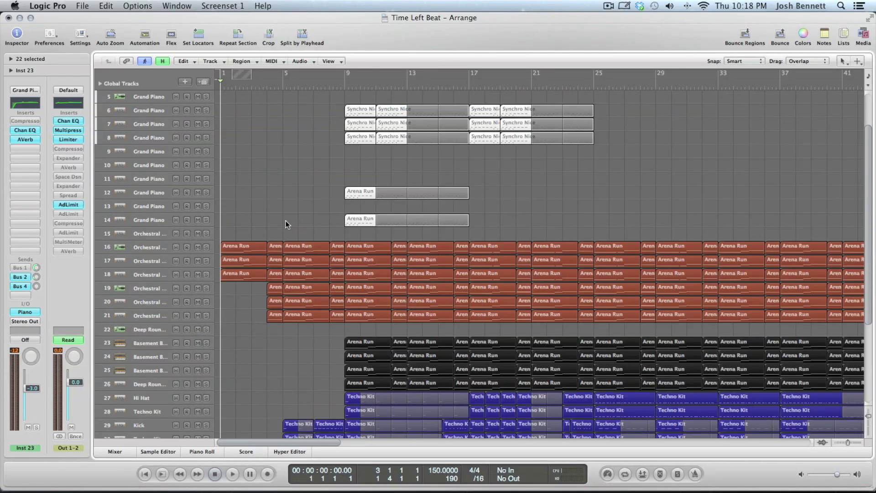
pyautogui.moveTo(207, 97); pyautogui.dragTo(199, 320)
pyautogui.press('space')
pyautogui.scroll(-3, 199, 295)
pyautogui.scroll(3, 199, 292)
# Step: Mute track 18, then unmute the Grand Piano and every other muted track, stopping near bar 9
pyautogui.click(198, 329)
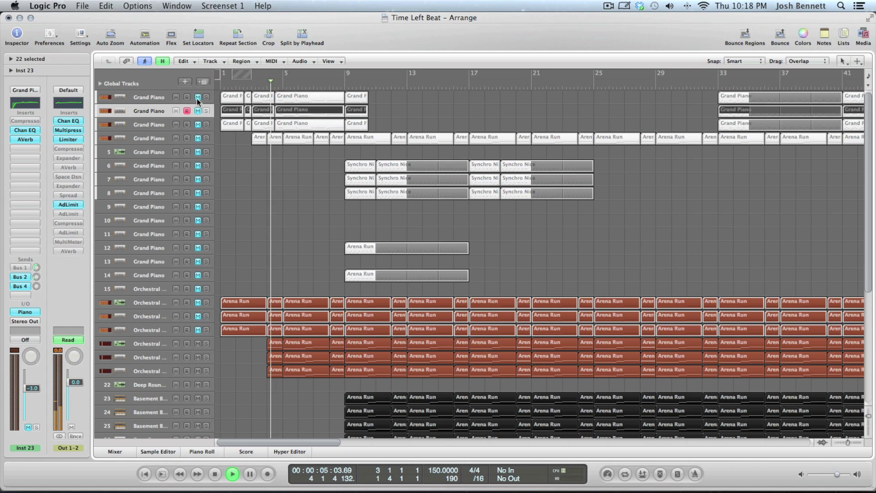
pyautogui.moveTo(197, 98); pyautogui.dragTo(201, 126)
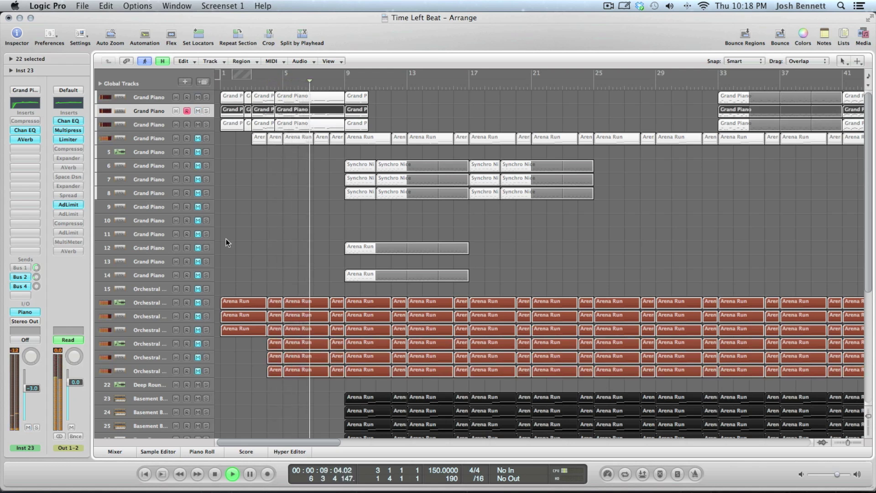
pyautogui.moveTo(200, 111); pyautogui.dragTo(195, 99)
pyautogui.scroll(-3, 210, 322)
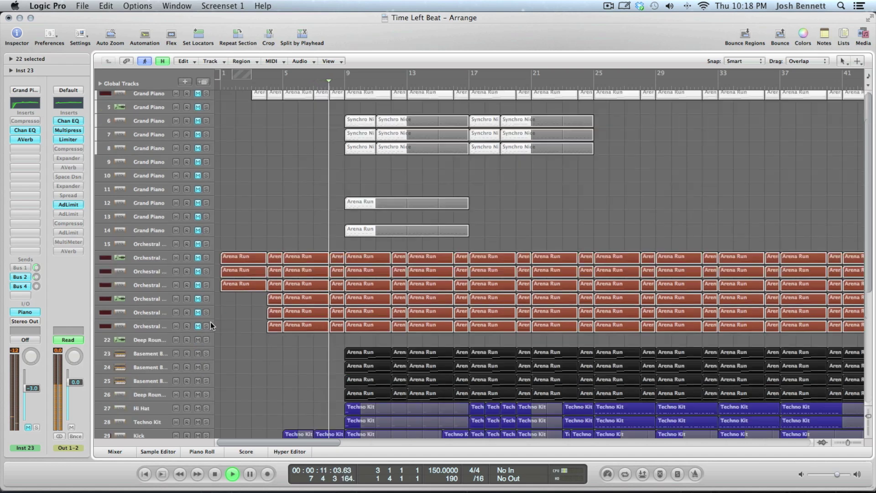
pyautogui.scroll(-5, 210, 321)
pyautogui.moveTo(196, 234); pyautogui.dragTo(198, 207)
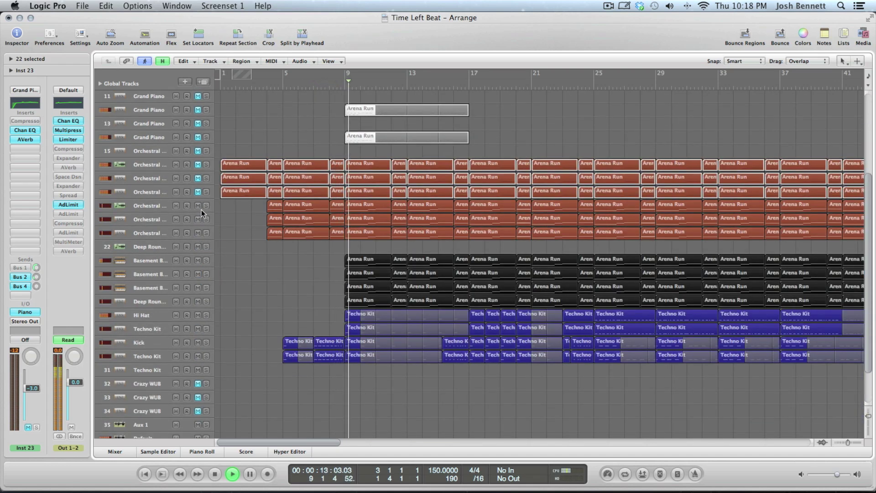
pyautogui.press('space')
pyautogui.scroll(3, 217, 206)
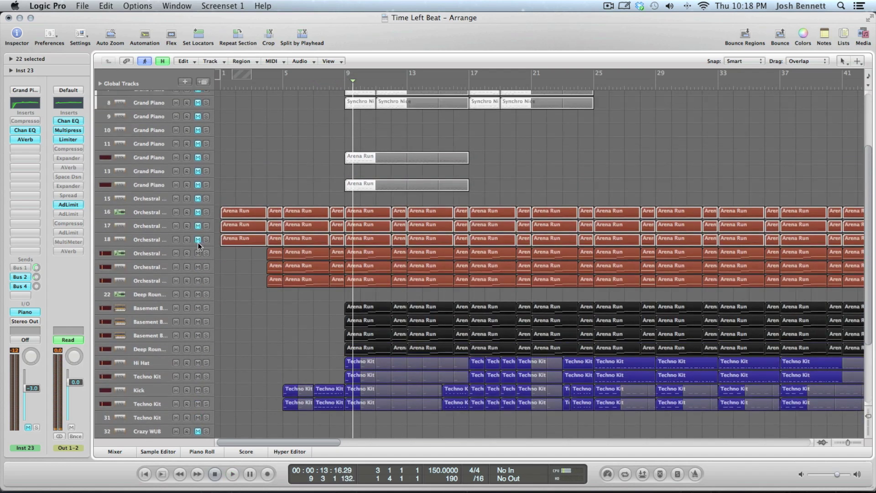
pyautogui.moveTo(198, 243); pyautogui.dragTo(201, 104)
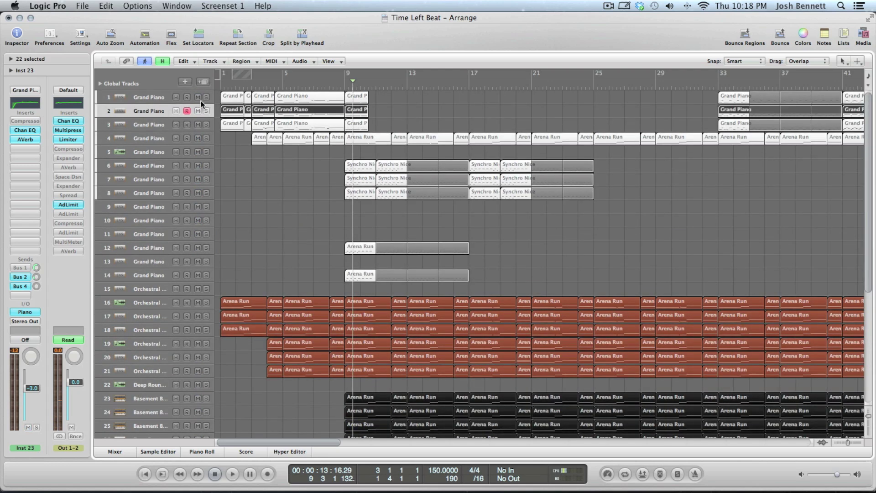
# Step: Fast-forward and rewind the playhead to about bar 16, then jump it to bar 41
pyautogui.click(198, 474)
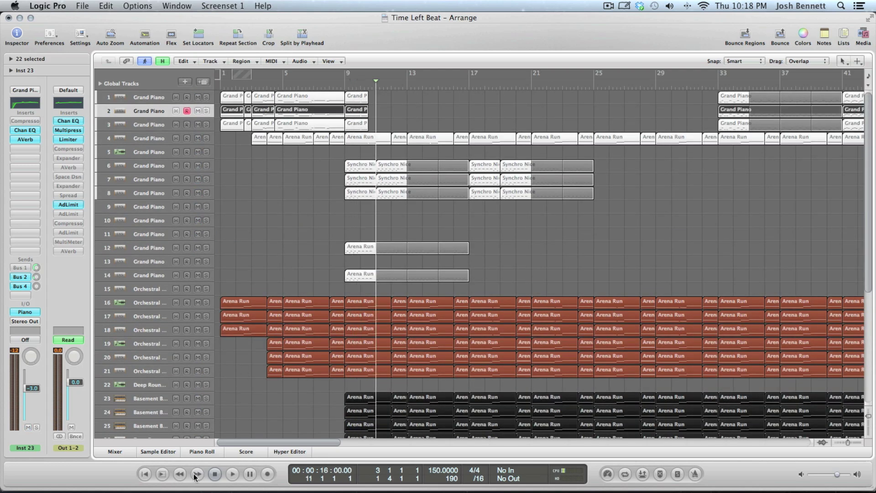
pyautogui.click(180, 474)
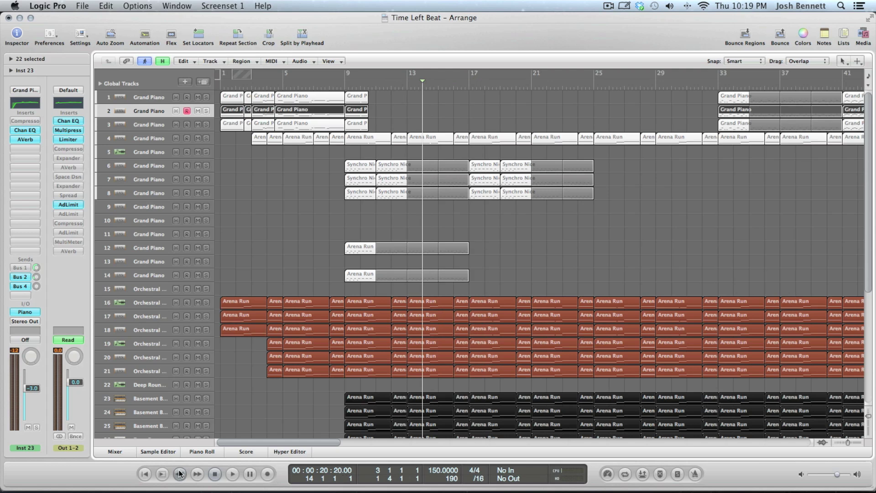
pyautogui.click(194, 474)
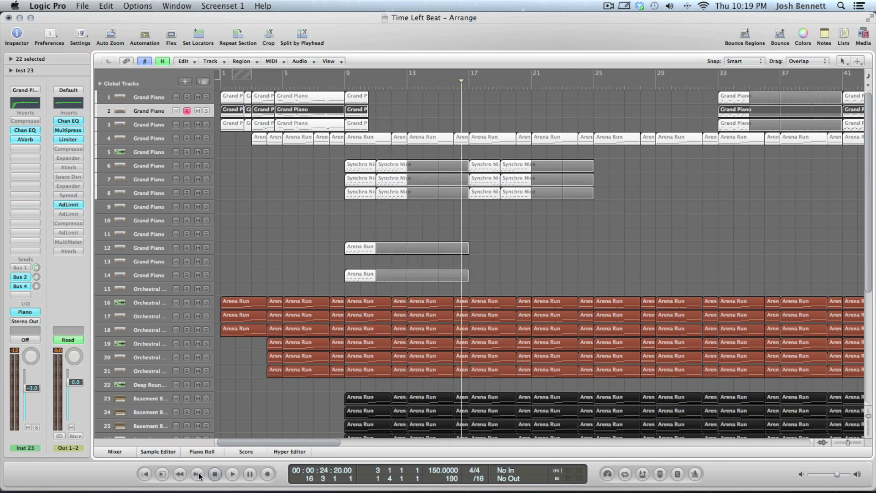
pyautogui.moveTo(260, 444); pyautogui.dragTo(354, 441)
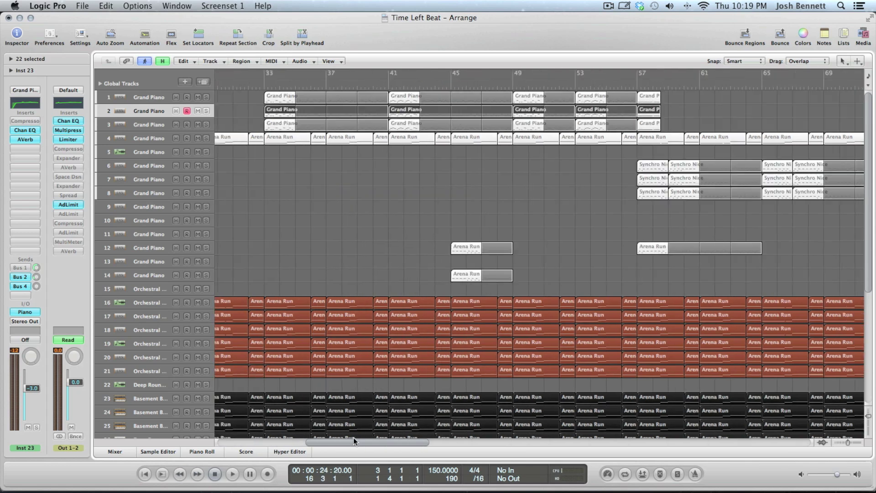
pyautogui.click(388, 86)
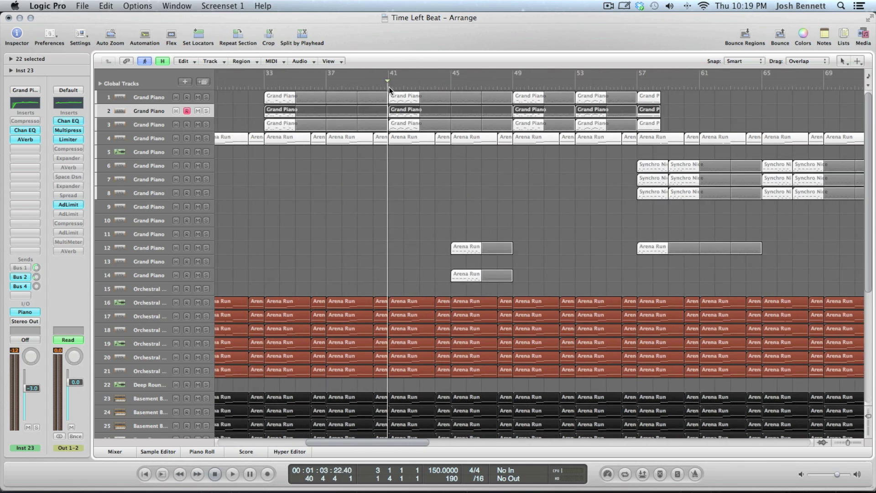
# Step: Return to the song start, play from bar 1, and stop just past bar 5
pyautogui.click(145, 475)
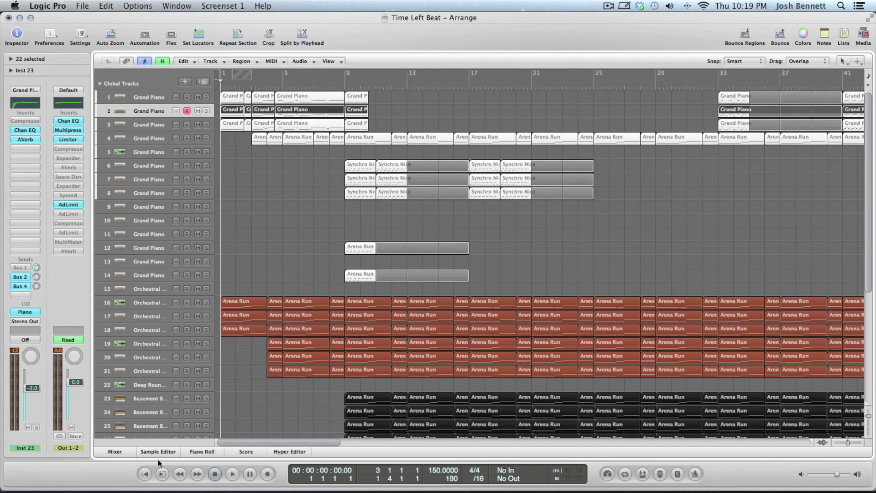
pyautogui.press('space')
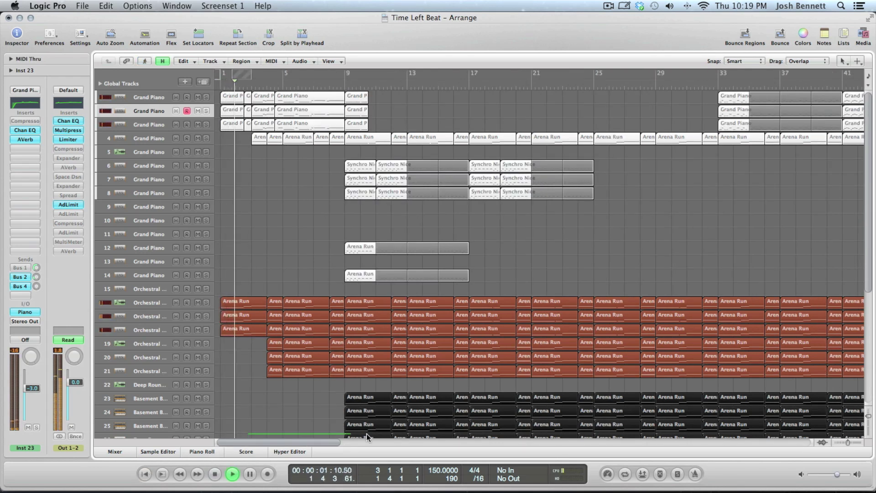
pyautogui.moveTo(268, 440); pyautogui.dragTo(182, 401)
pyautogui.press('space')
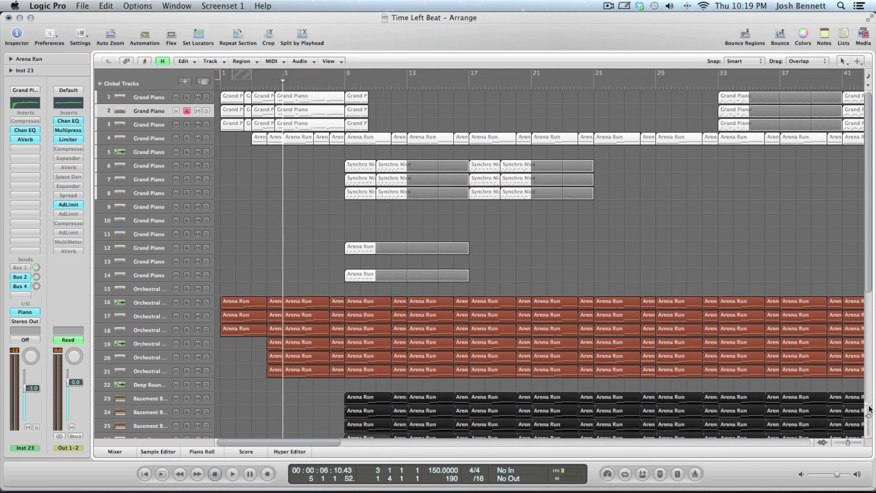
# Step: Enlarge the arrangement's track rows with the vertical zoom slider so lanes are much taller
pyautogui.moveTo(869, 419)
pyautogui.mouseDown()
pyautogui.moveTo(870, 431)
pyautogui.moveTo(870, 408)
pyautogui.moveTo(869, 434)
pyautogui.mouseUp()
pyautogui.scroll(15, 415, 333)
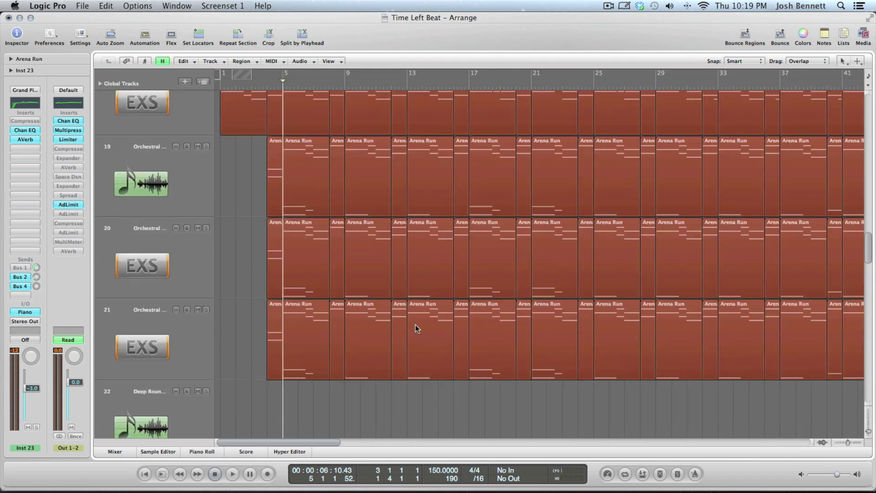
pyautogui.scroll(15, 416, 333)
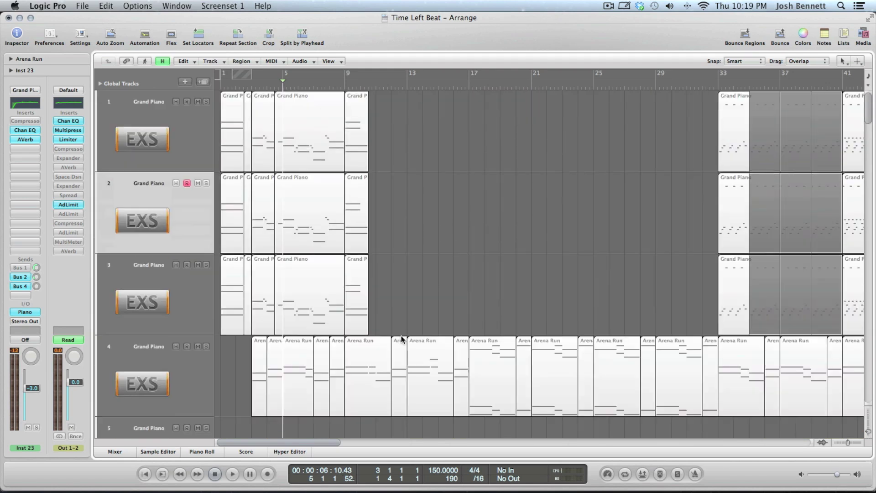
pyautogui.moveTo(873, 435); pyautogui.dragTo(848, 445)
pyautogui.scroll(6, 570, 355)
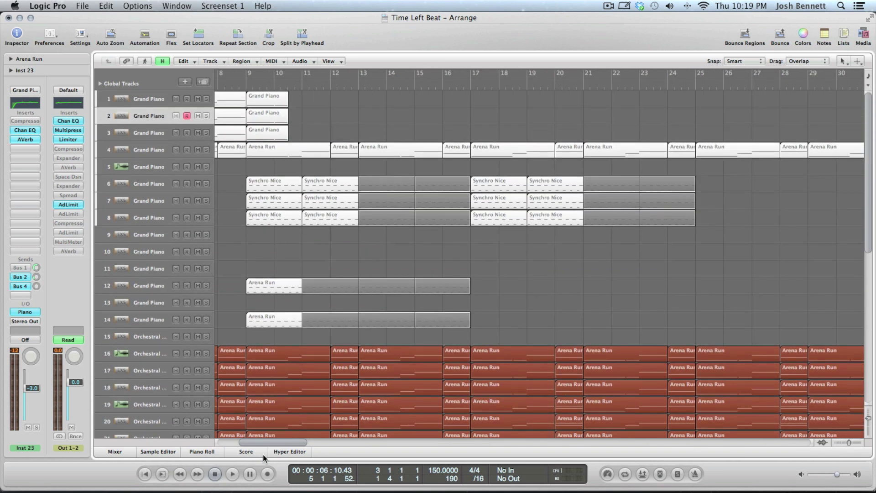
# Step: Scroll the arrangement back to bar 1 and shrink the track rows to fit more tracks
pyautogui.moveTo(272, 443); pyautogui.dragTo(200, 445)
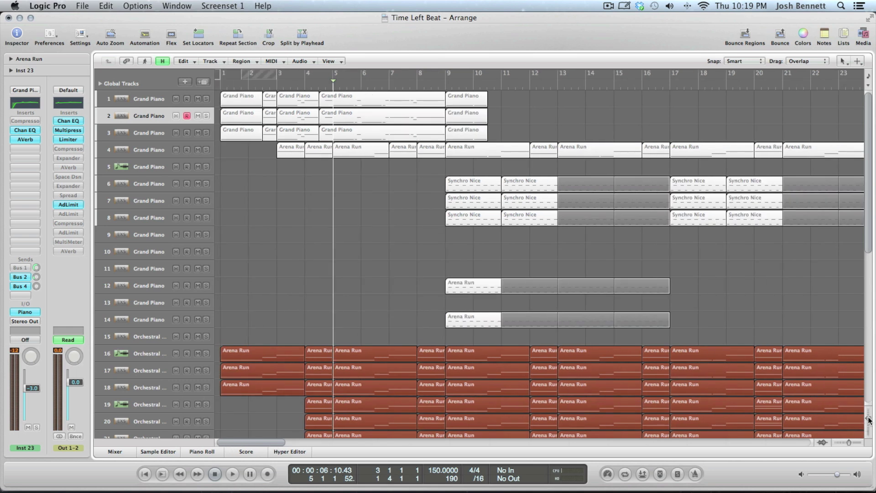
pyautogui.moveTo(870, 419); pyautogui.dragTo(872, 422)
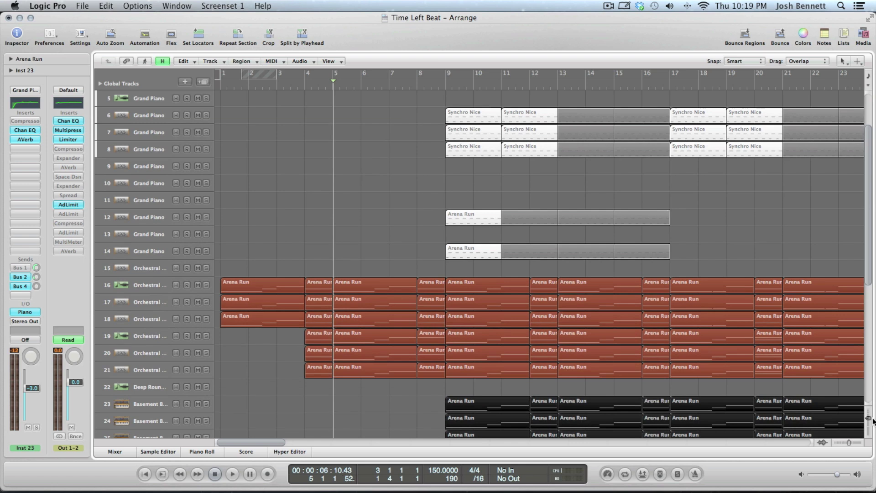
pyautogui.scroll(4, 553, 313)
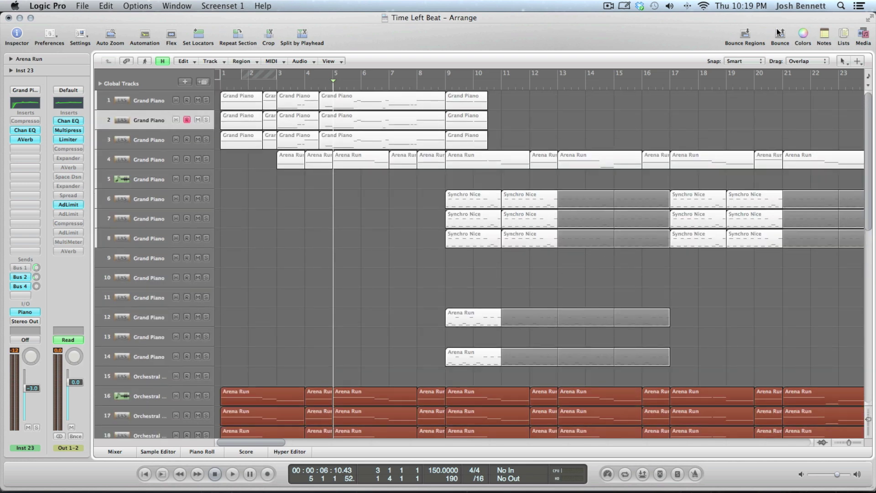
# Step: Show the ScreenFlow menu-bar dropdown with the Stop Record option
pyautogui.click(608, 7)
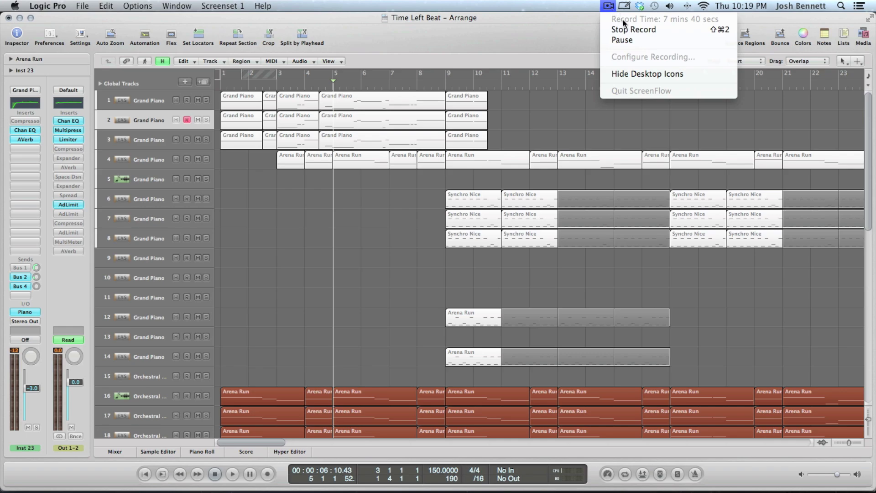